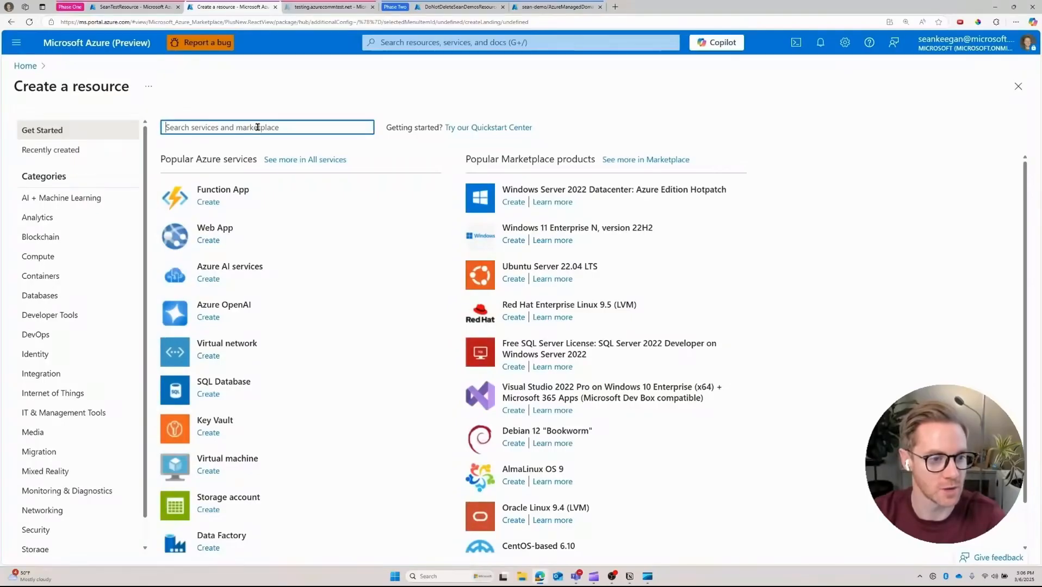
Step: Search the marketplace for Email Communication Services and start creating one
{"action": "type", "text": "email commu"}
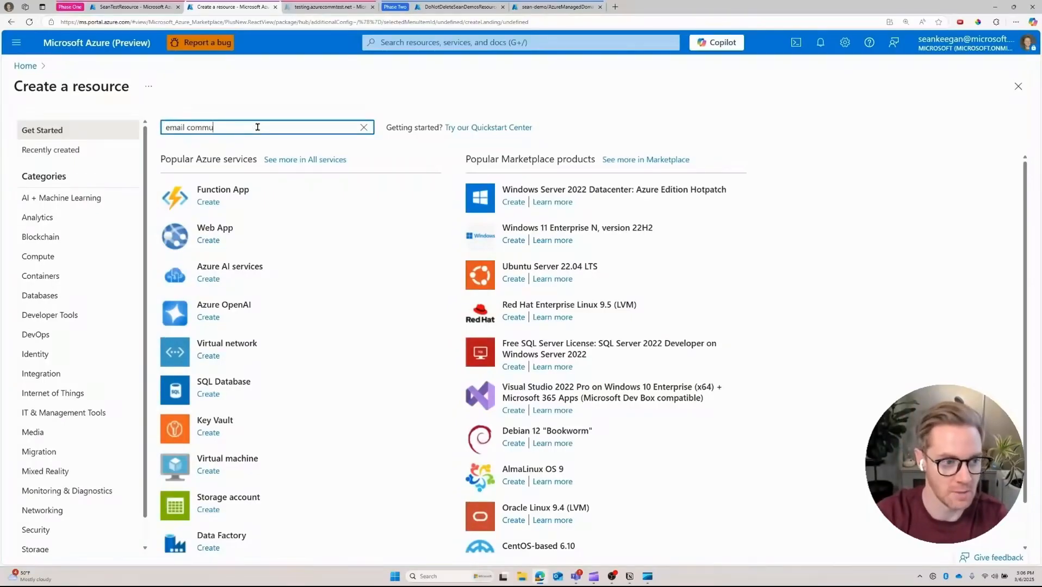
{"action": "type", "text": "nicatoin"}
{"action": "key", "text": "BackSpace"}
{"action": "key", "text": "BackSpace"}
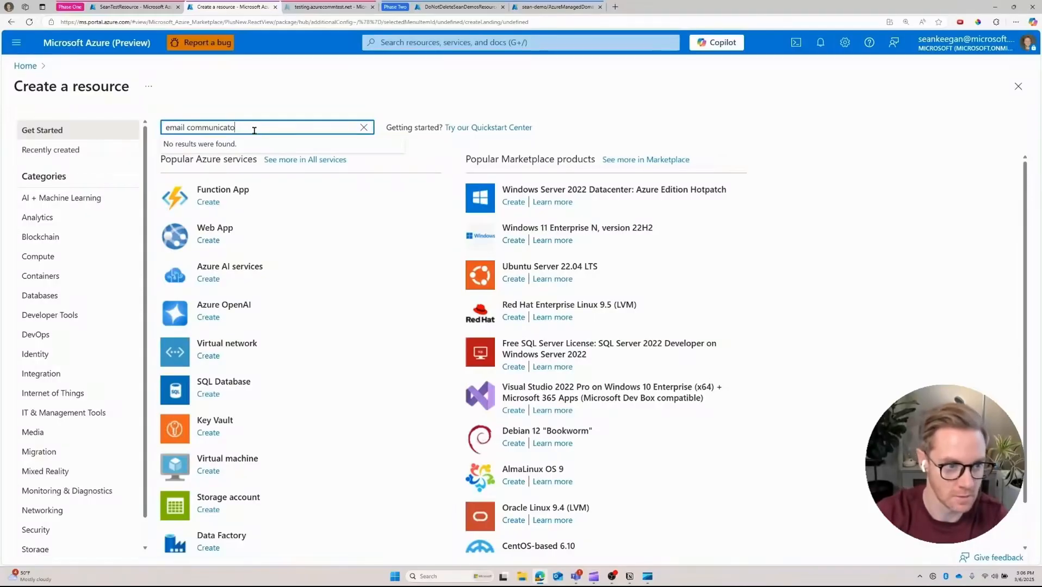
{"action": "key", "text": "BackSpace"}
{"action": "type", "text": "ion"}
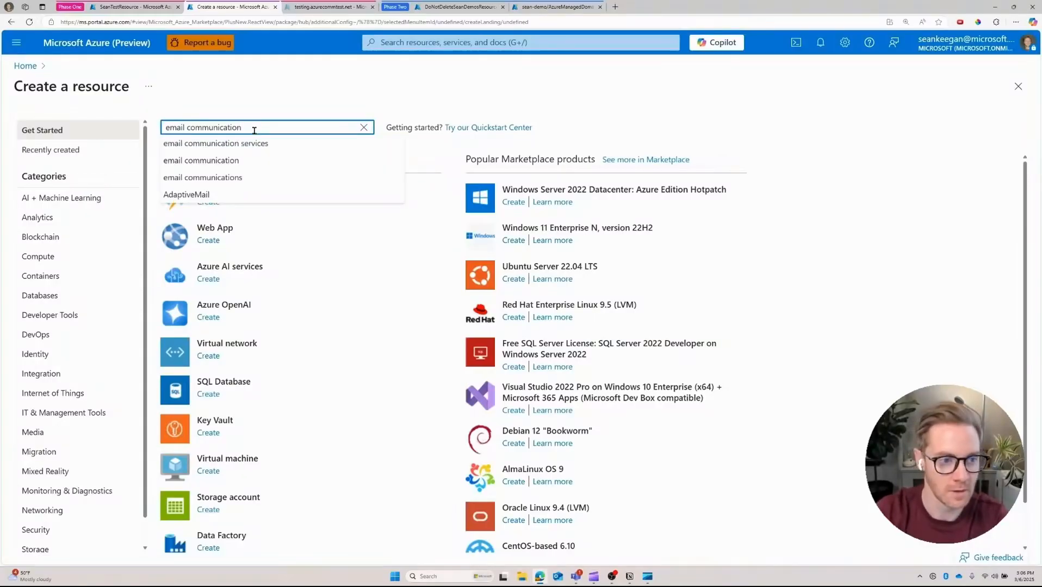
{"action": "left_click", "coordinate": [247, 143]}
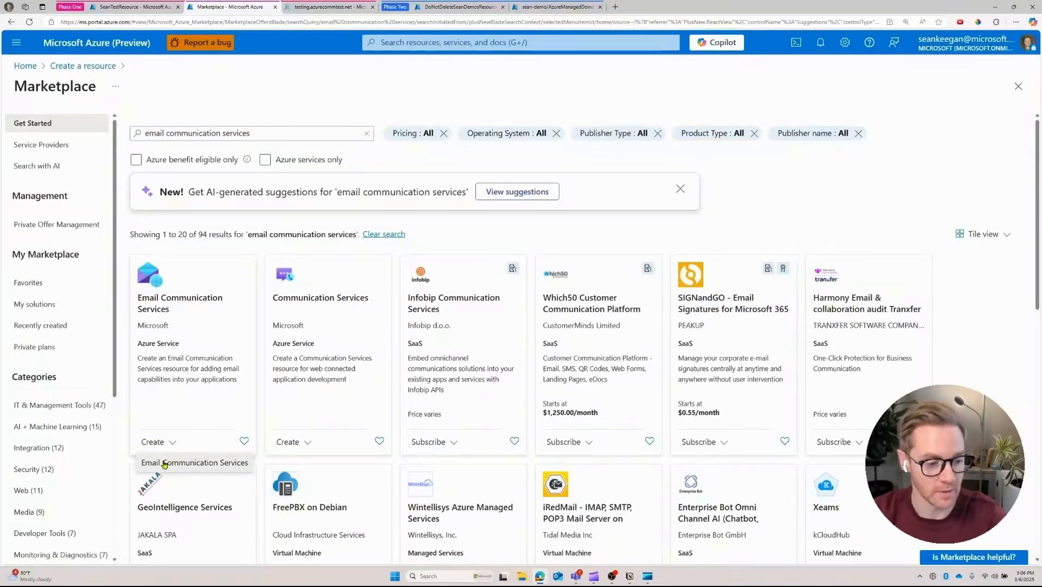
{"action": "left_click", "coordinate": [165, 463]}
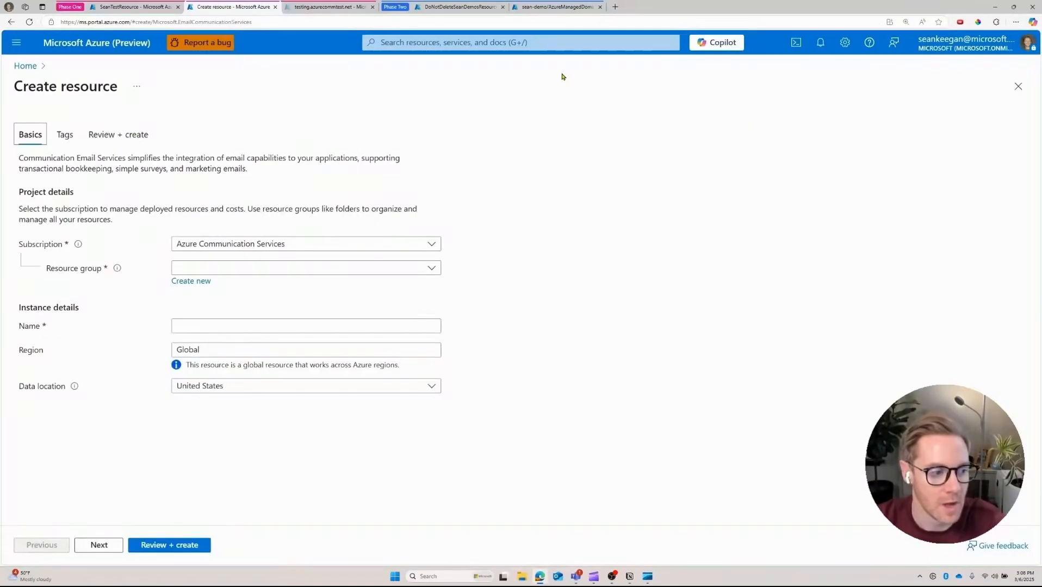
Step: Create the 'seanemailvideo' email resource in VideoDemoResourceGroup after reviewing its settings
{"action": "left_click", "coordinate": [388, 271]}
{"action": "type", "text": "video"}
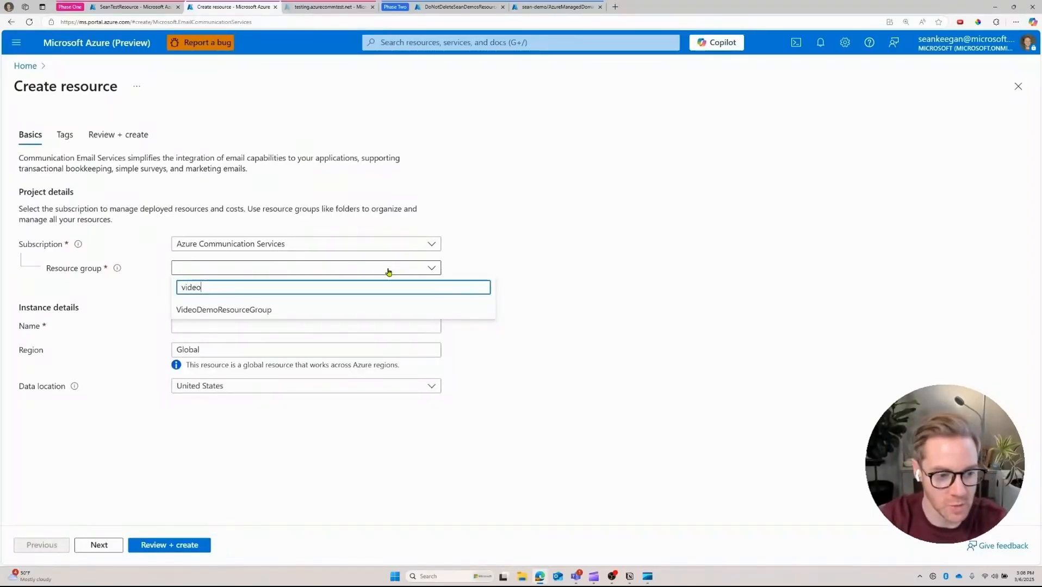
{"action": "left_click", "coordinate": [281, 310]}
{"action": "left_click", "coordinate": [246, 325]}
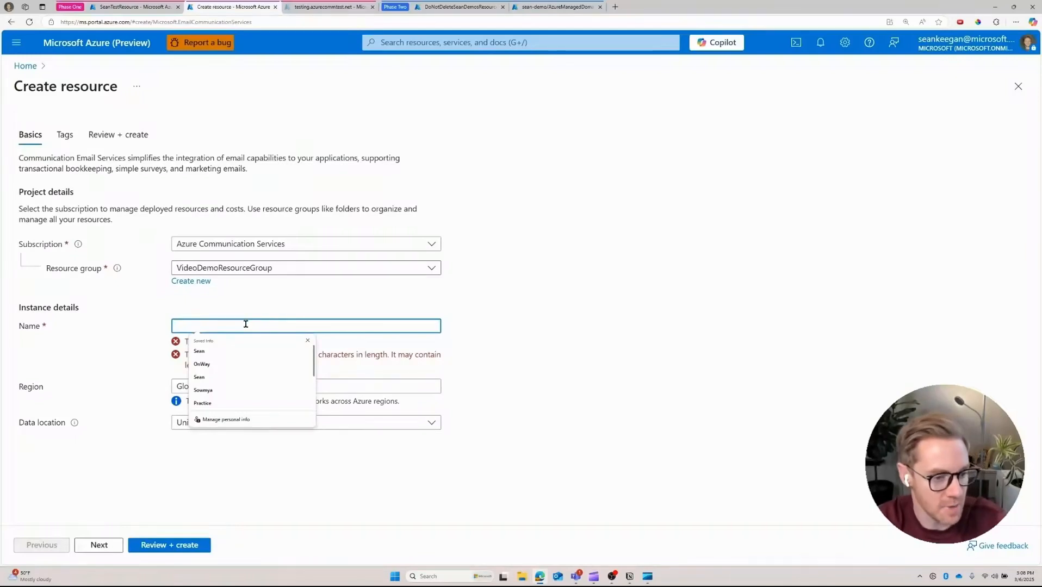
{"action": "type", "text": "seanemailvideo"}
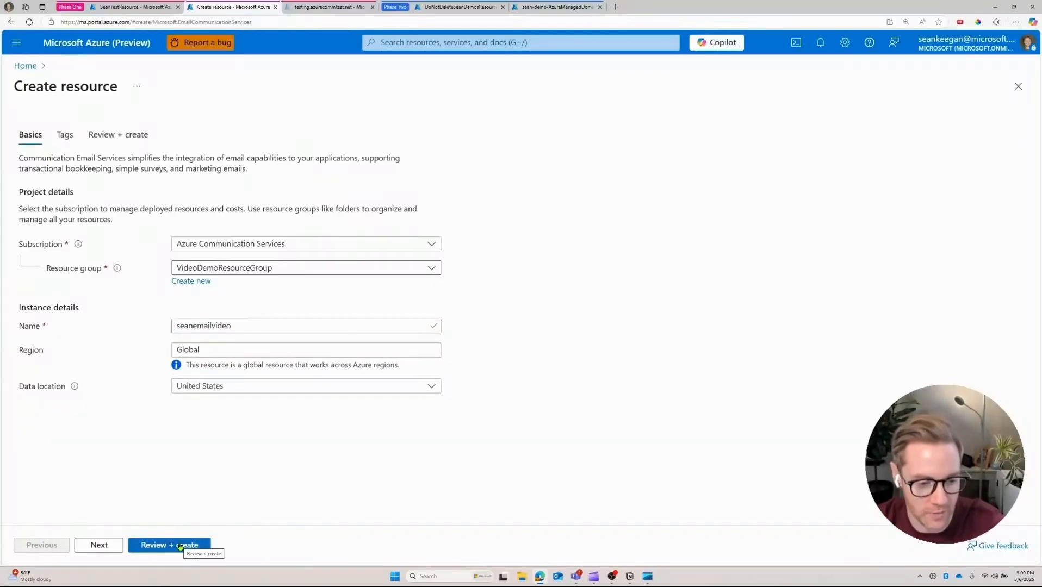
{"action": "left_click", "coordinate": [180, 546]}
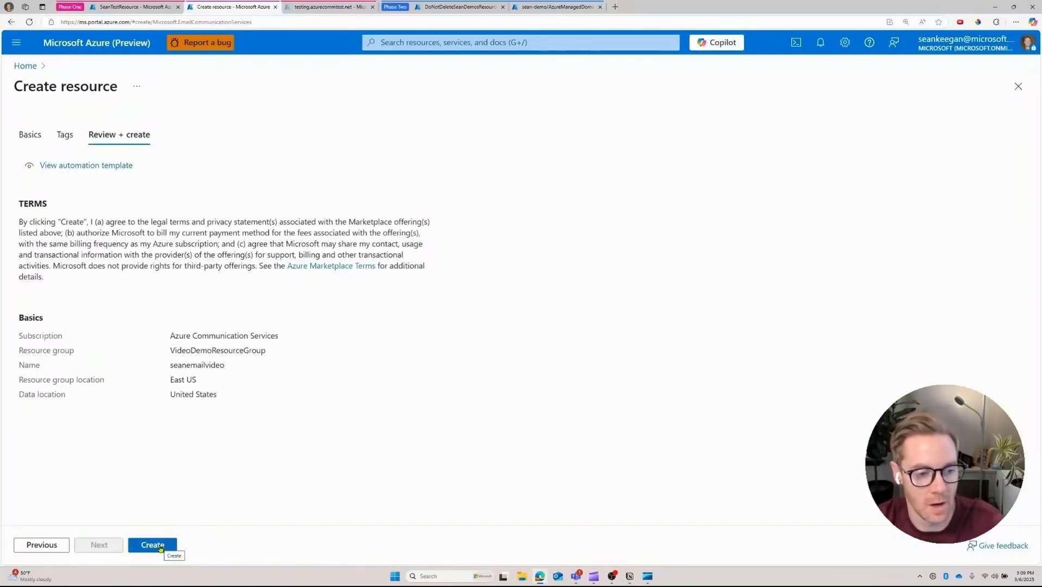
{"action": "left_click", "coordinate": [160, 547]}
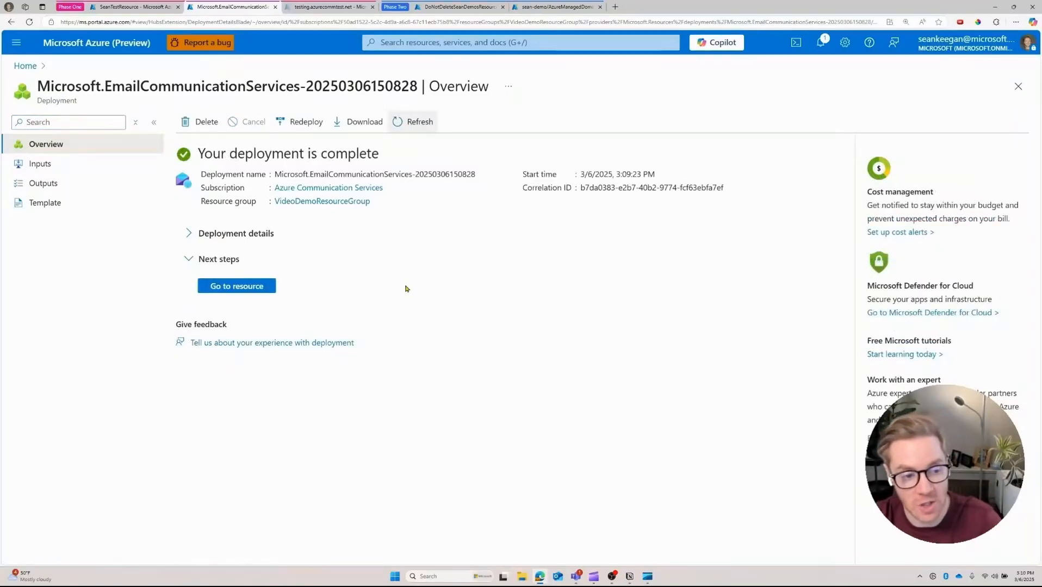
Step: Open the deployed 'seanemailvideo' resource and scroll down its overview
{"action": "left_click", "coordinate": [270, 287]}
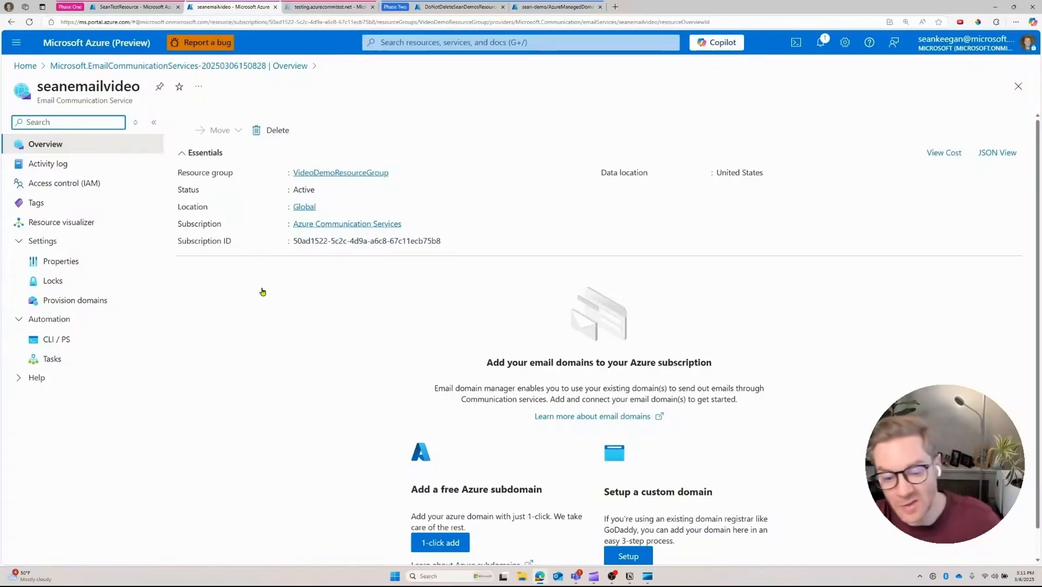
{"action": "scroll", "coordinate": [291, 288], "scroll_direction": "down", "scroll_amount": 1}
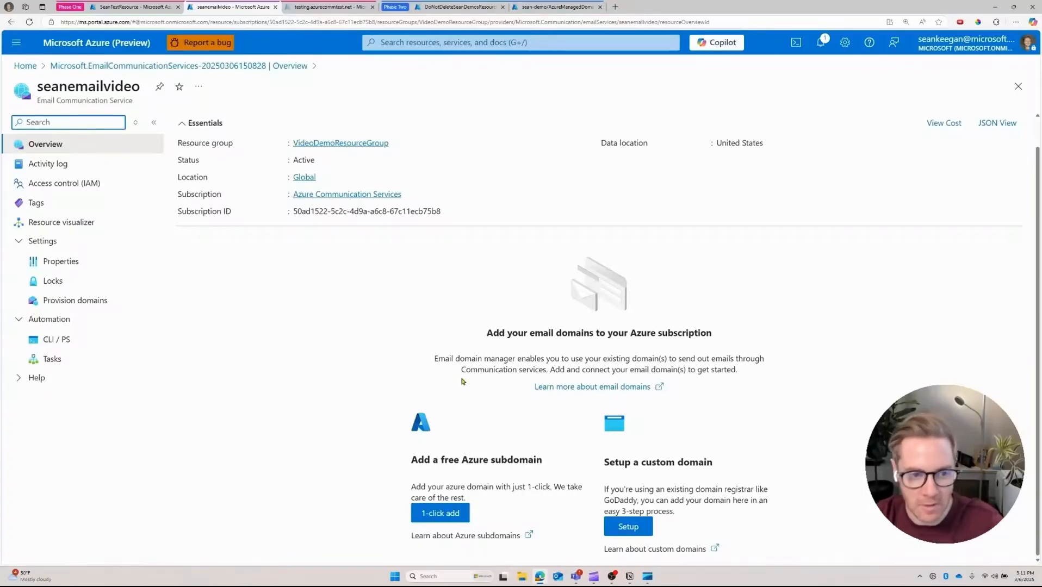
Step: Provision a free Azure subdomain for 'seanemailvideo' and widen the Domain name column
{"action": "left_click", "coordinate": [457, 514]}
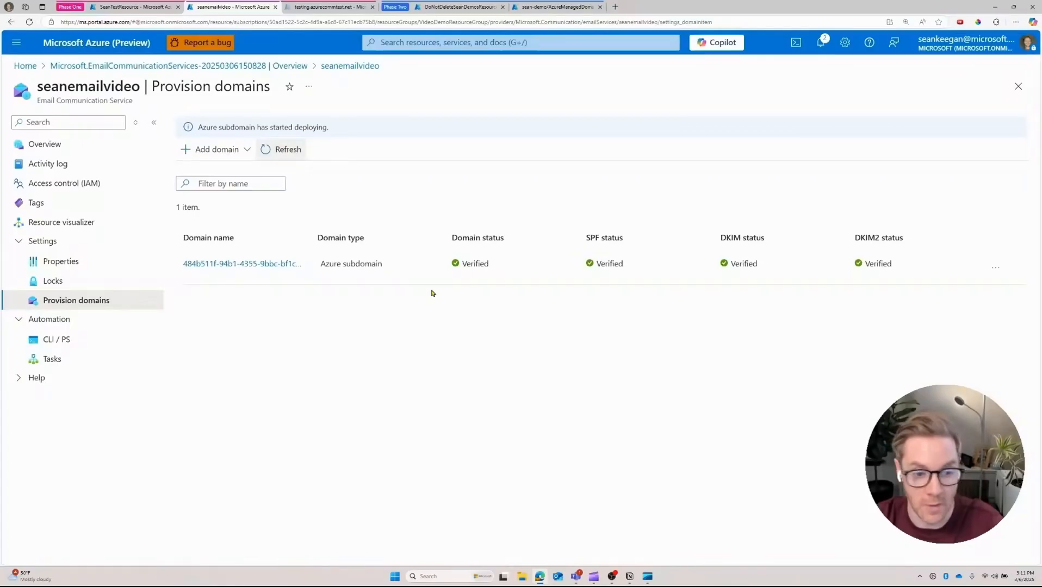
{"action": "left_click_drag", "start_coordinate": [309, 238], "coordinate": [417, 237]}
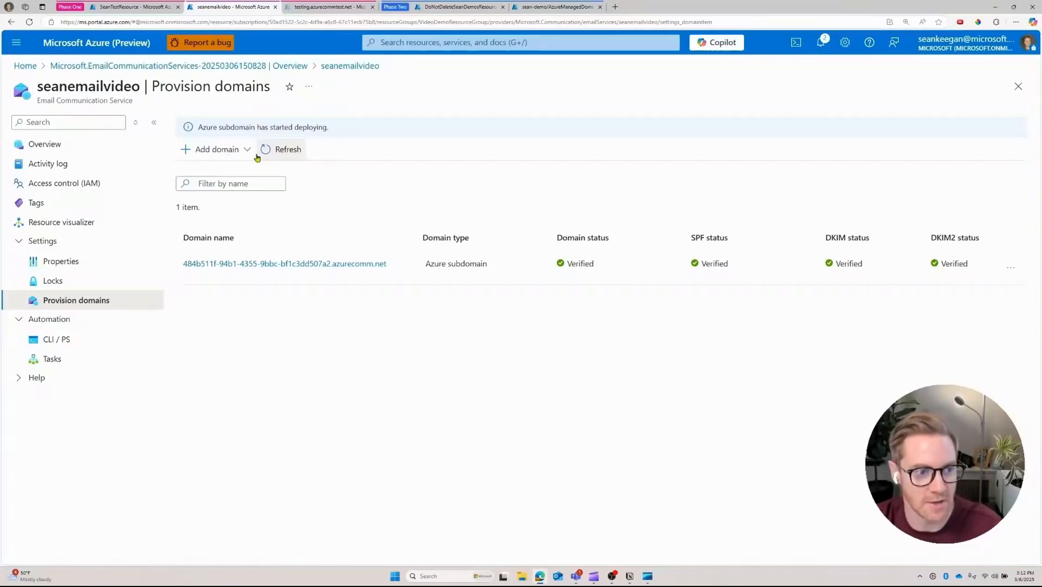
Step: Add custom domain emailvideotest.testing.azurecommtest.net and open its verification details
{"action": "left_click", "coordinate": [226, 157]}
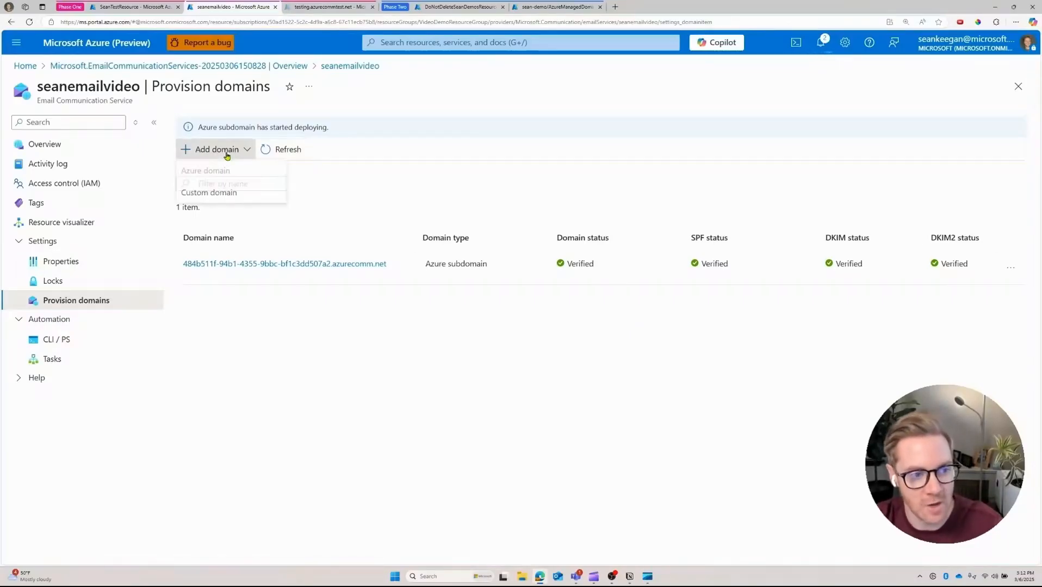
{"action": "left_click", "coordinate": [222, 196]}
{"action": "left_click", "coordinate": [713, 173]}
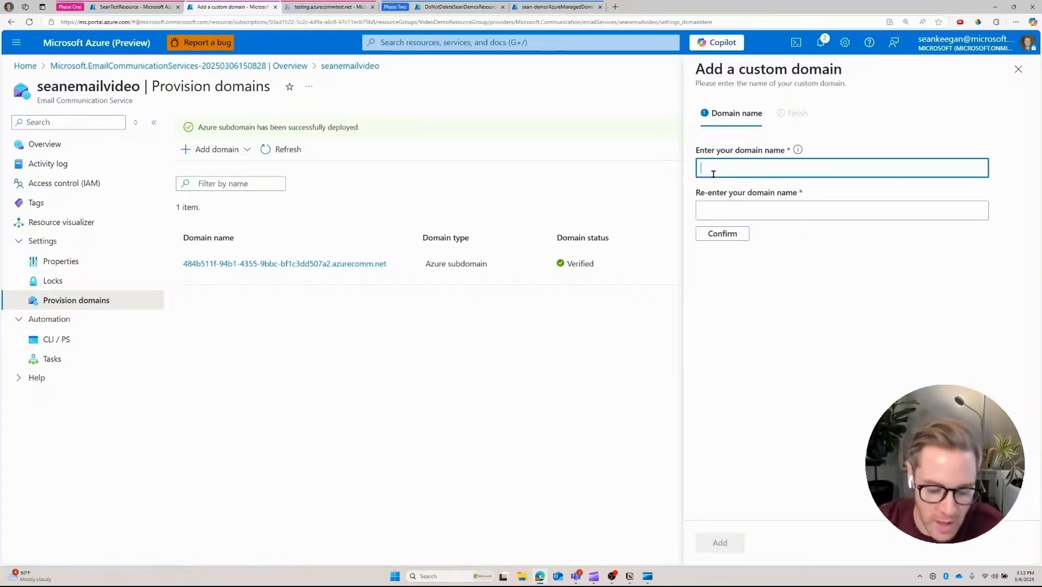
{"action": "type", "text": "emailvideotest.testing.azurecommtest.net"}
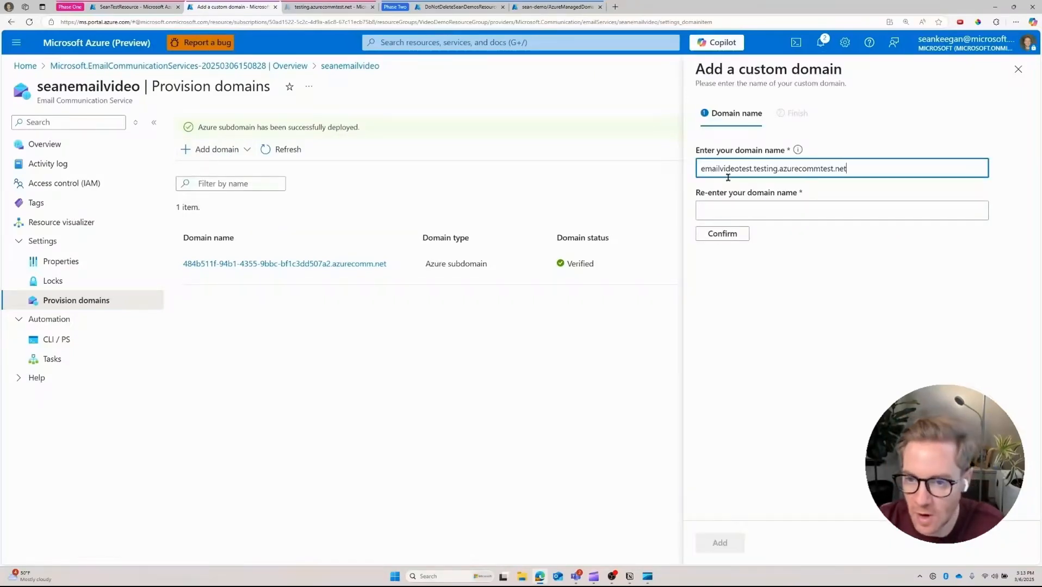
{"action": "left_click", "coordinate": [758, 211]}
{"action": "type", "text": "emailvideotest.testing.azurecommtest.net"}
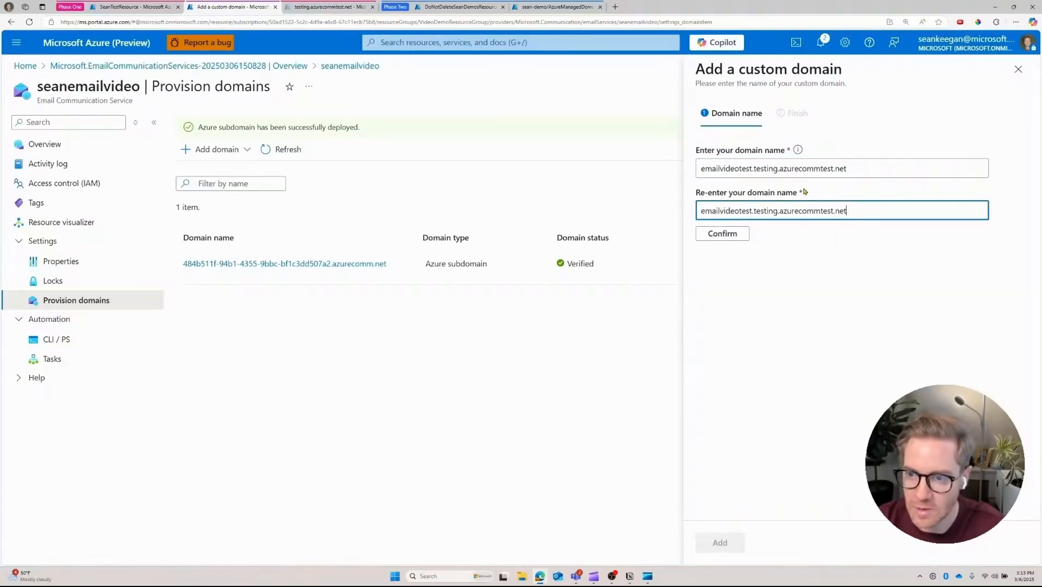
{"action": "left_click", "coordinate": [732, 234]}
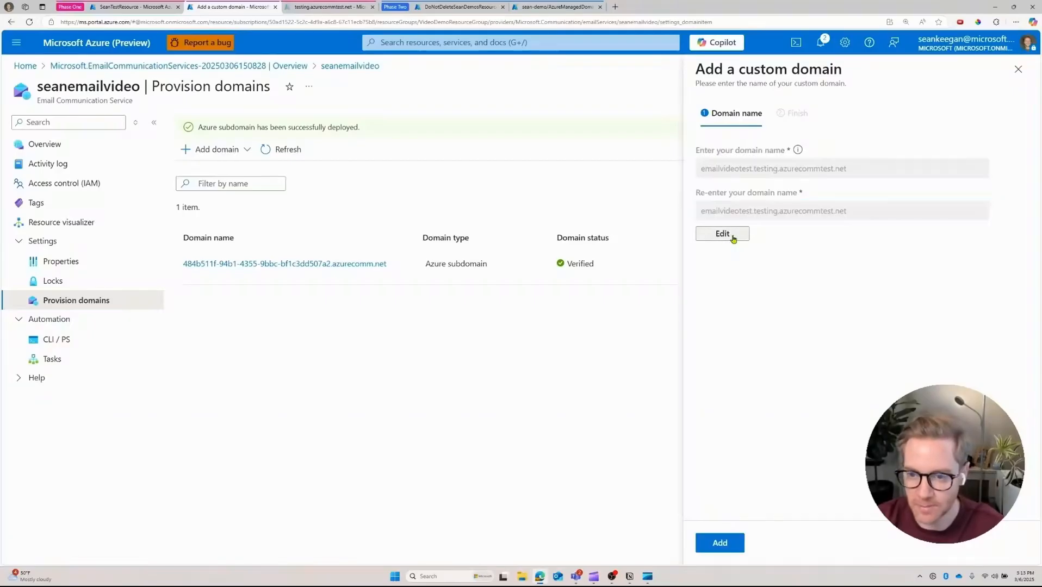
{"action": "left_click", "coordinate": [726, 543]}
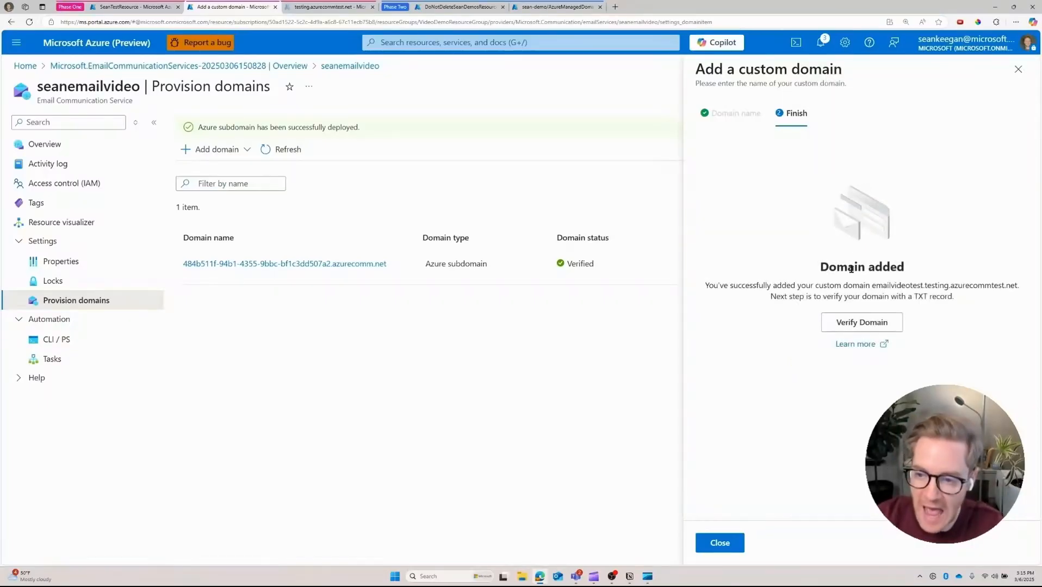
{"action": "left_click", "coordinate": [862, 326]}
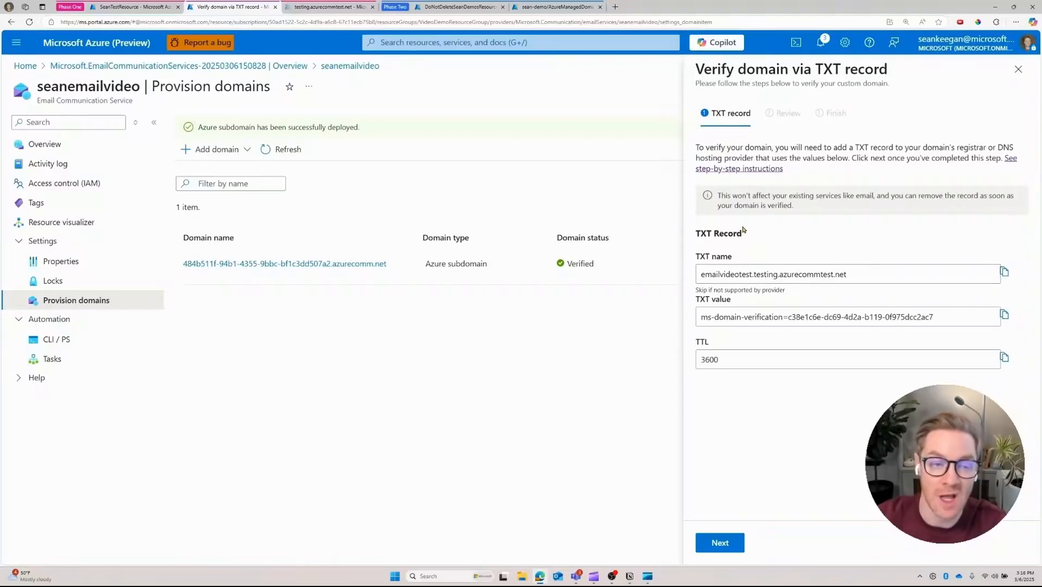
Step: Open the record sets list of the testing.azurecommtest.net DNS zone
{"action": "left_click", "coordinate": [338, 12]}
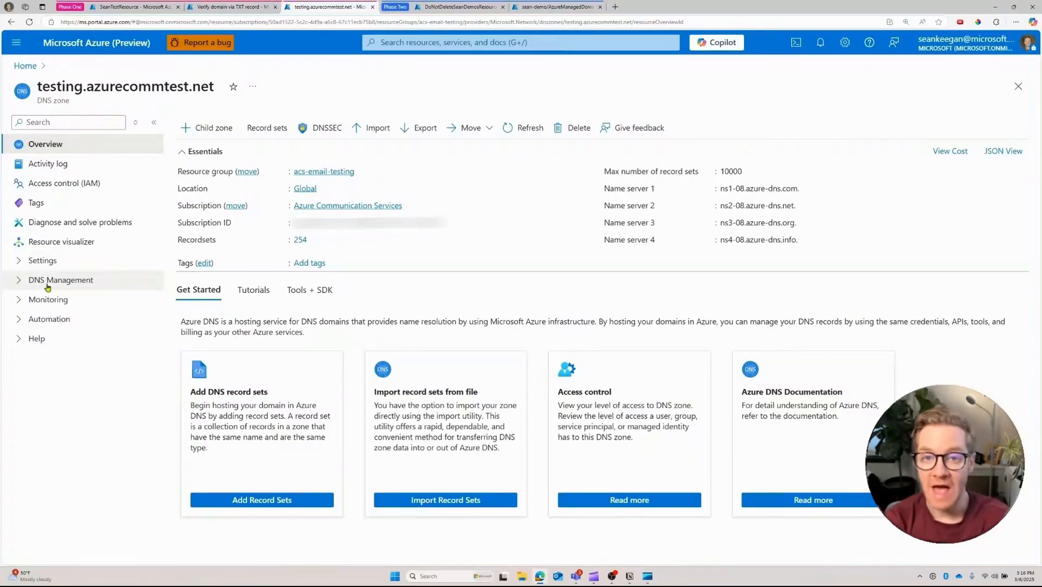
{"action": "left_click", "coordinate": [22, 280]}
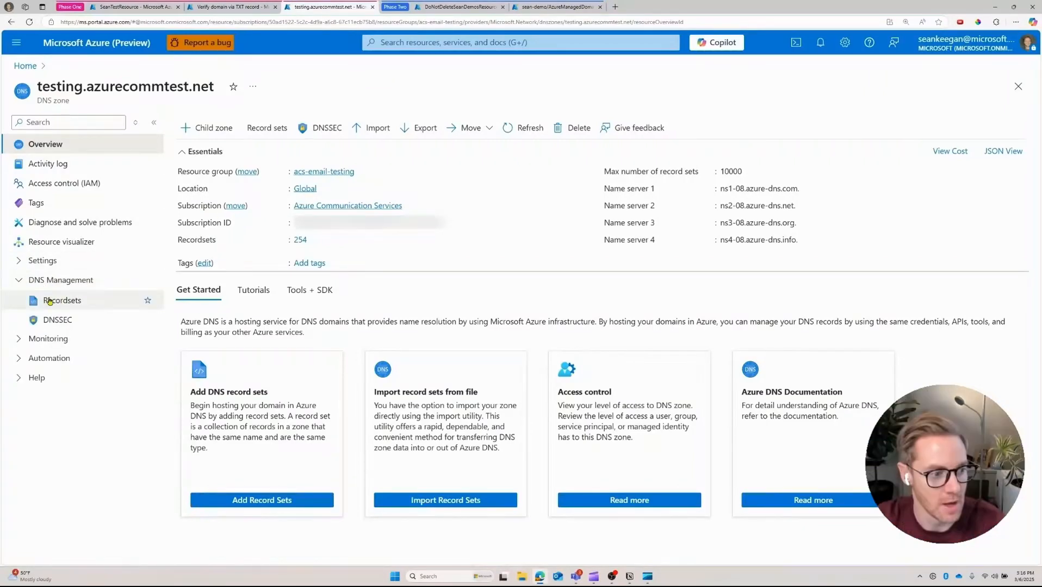
{"action": "left_click", "coordinate": [70, 307]}
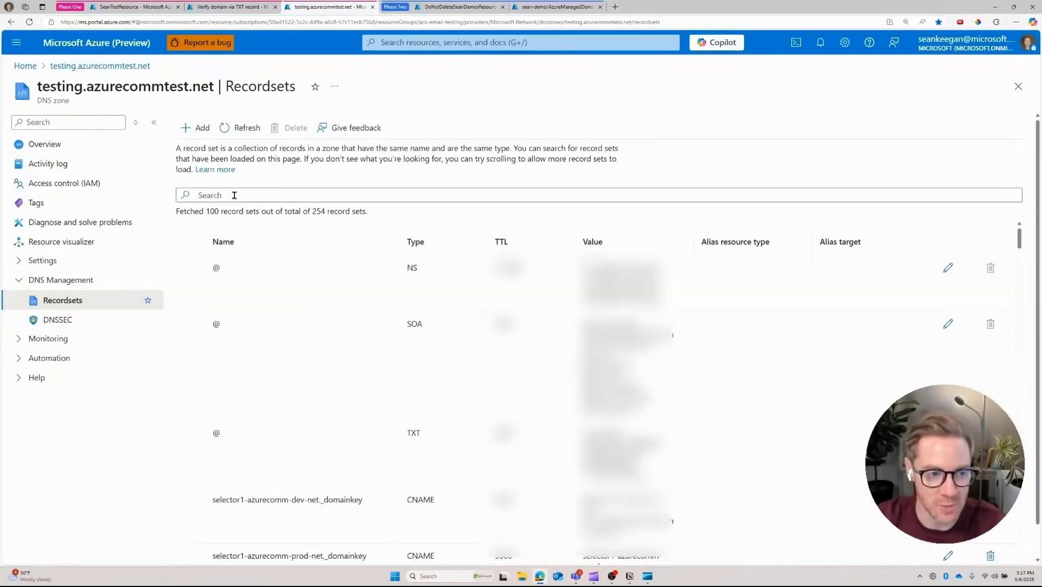
Step: Add a TXT record set 'emailvideotest' holding the pasted domain-verification value
{"action": "left_click", "coordinate": [191, 129]}
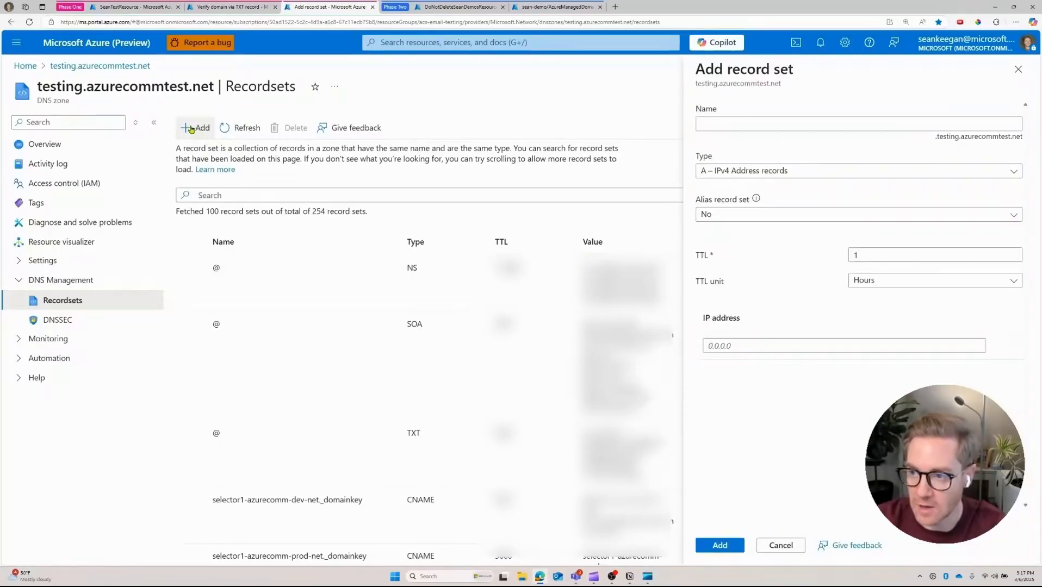
{"action": "left_click", "coordinate": [702, 123]}
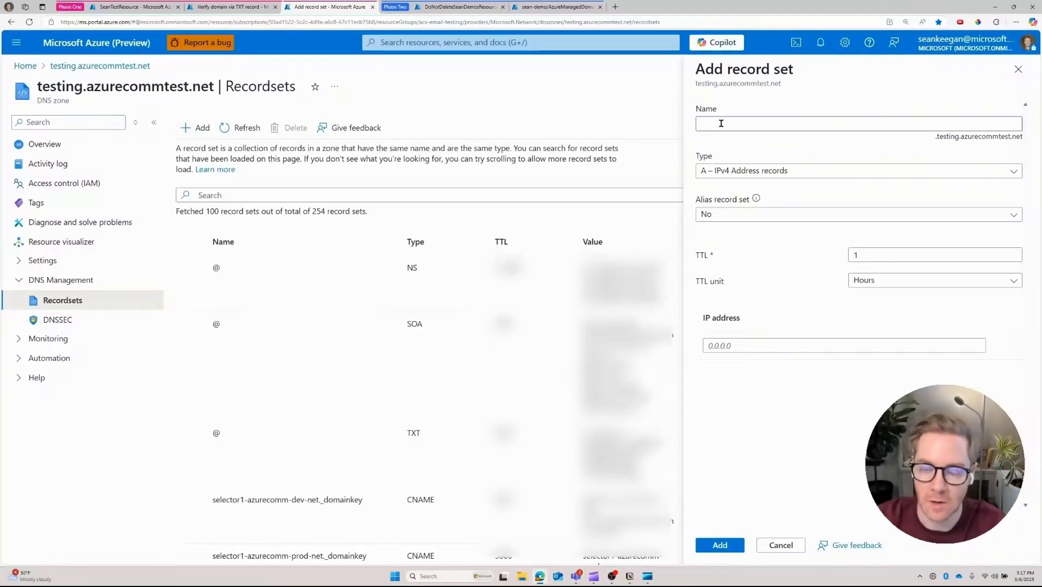
{"action": "type", "text": "ilvideotest"}
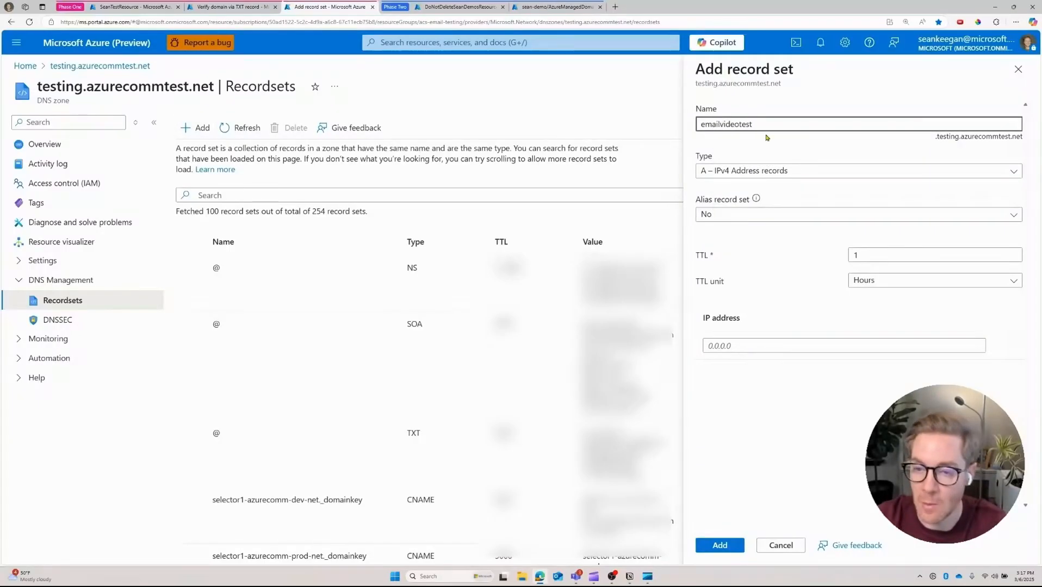
{"action": "left_click", "coordinate": [750, 170]}
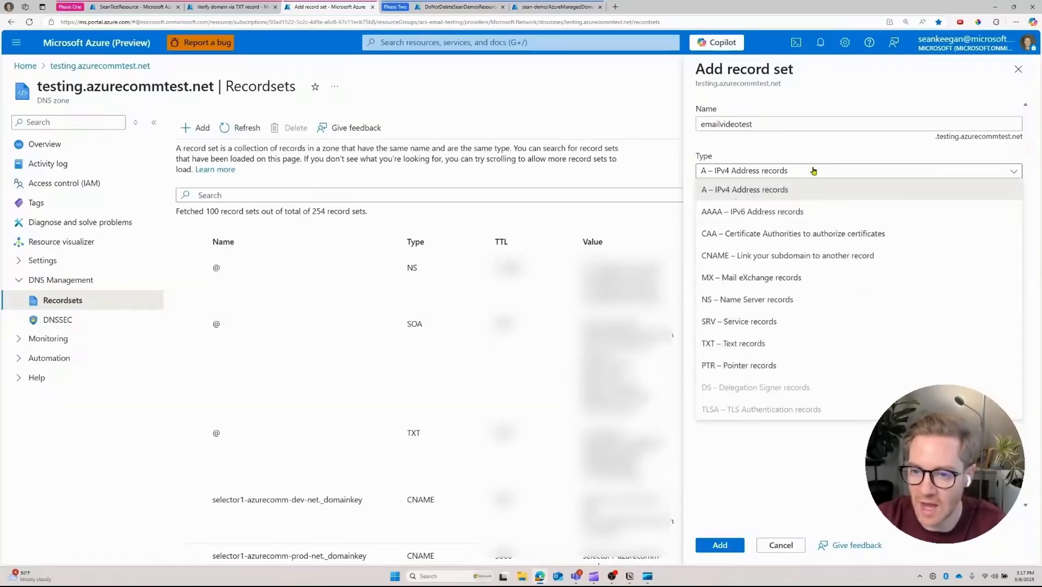
{"action": "left_click", "coordinate": [756, 343]}
{"action": "left_click", "coordinate": [818, 292]}
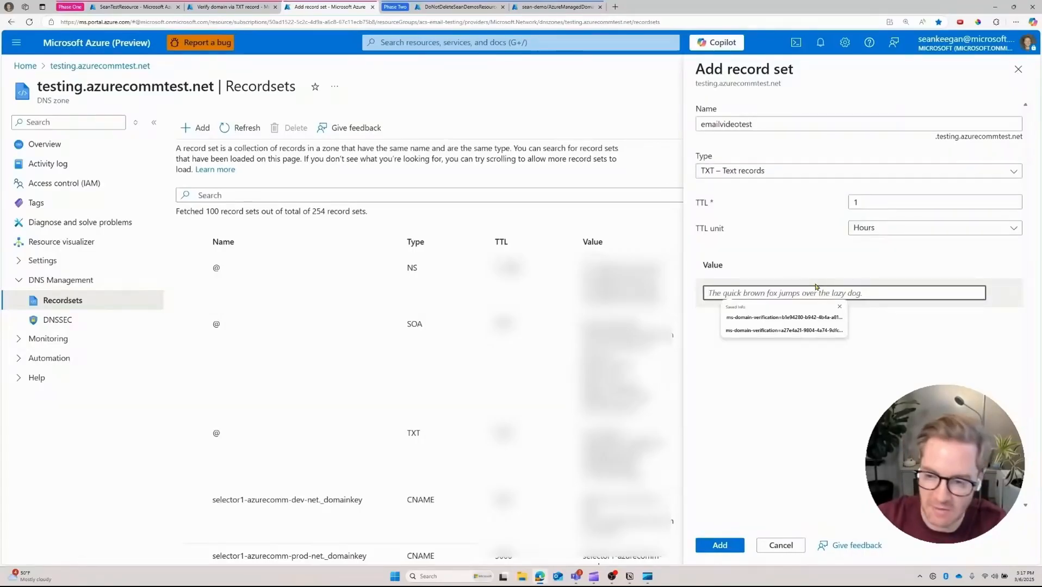
{"action": "type", "text": "ms-domain-verification=c38e1c6e-dc69-4d2a-b119-0f975dcc2ac7"}
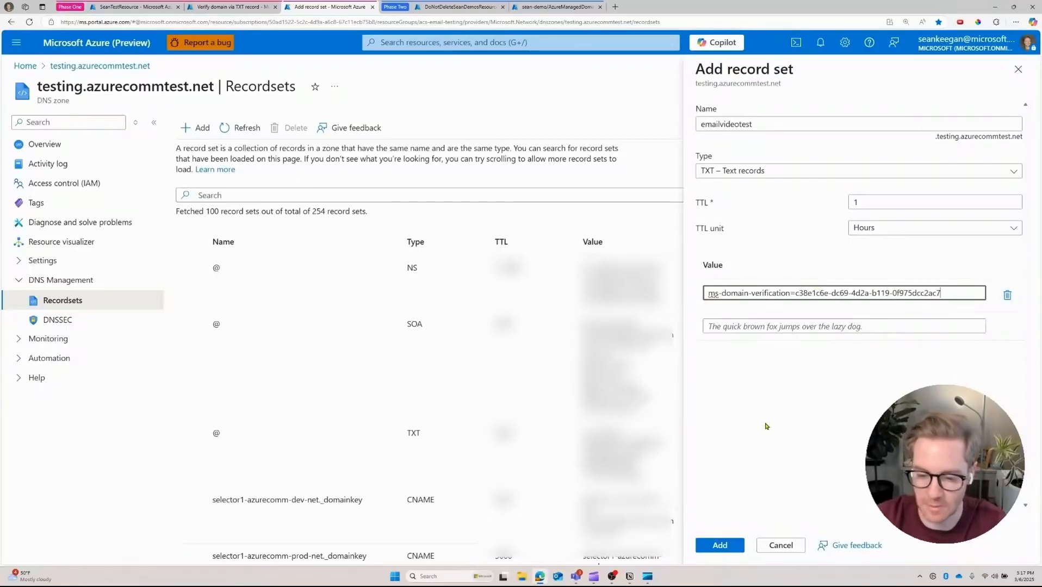
{"action": "left_click", "coordinate": [720, 545]}
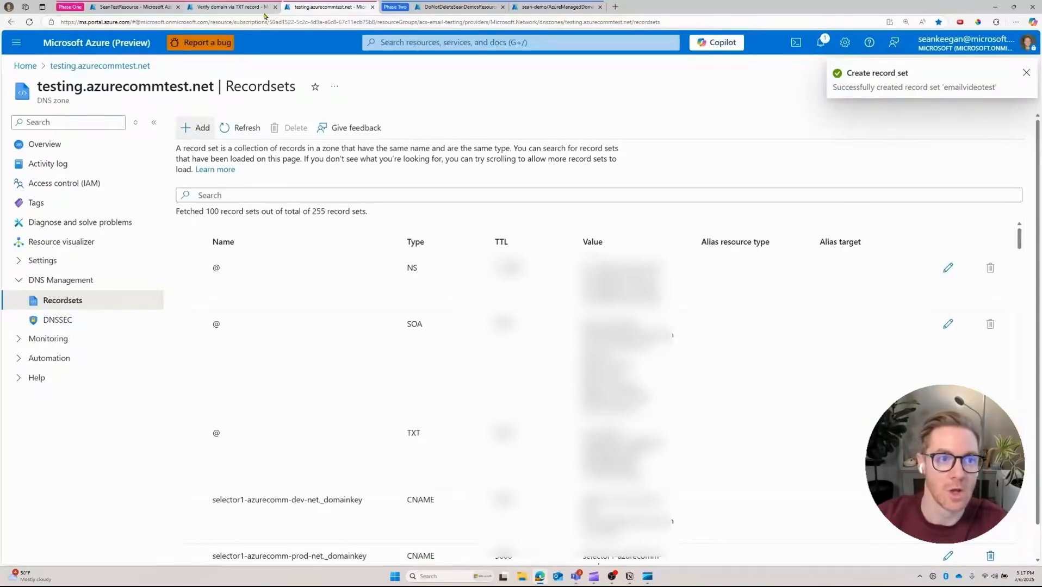
Step: Submit the custom domain for verification, then refresh the domains list to see it Verified
{"action": "left_click", "coordinate": [225, 9]}
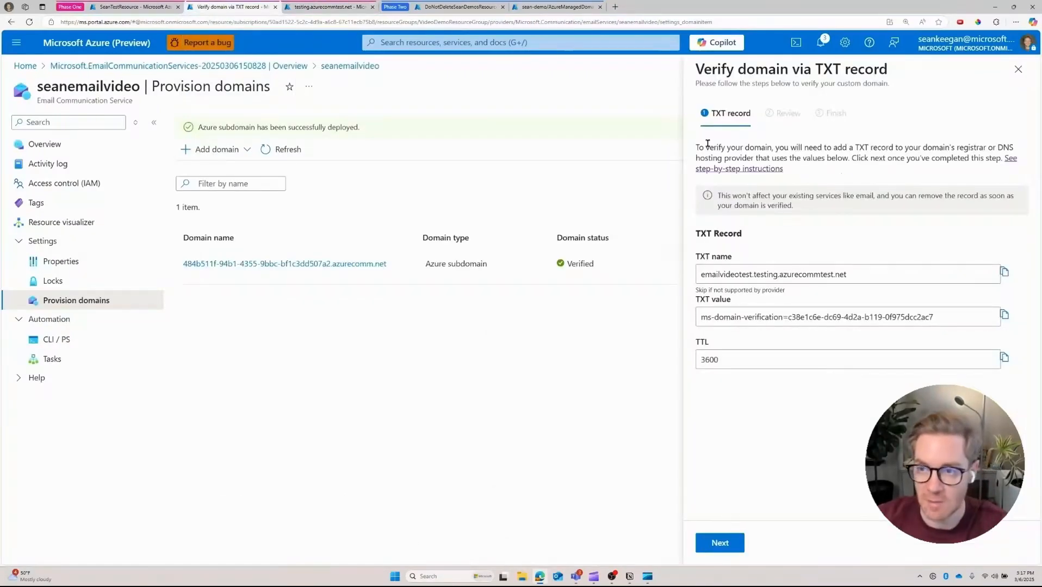
{"action": "left_click", "coordinate": [728, 542]}
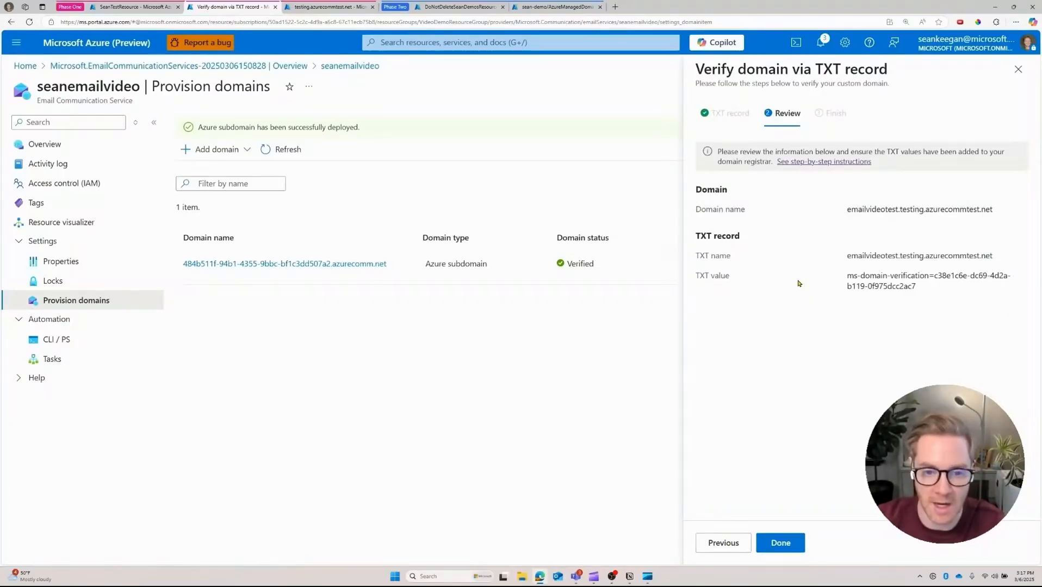
{"action": "left_click", "coordinate": [781, 547]}
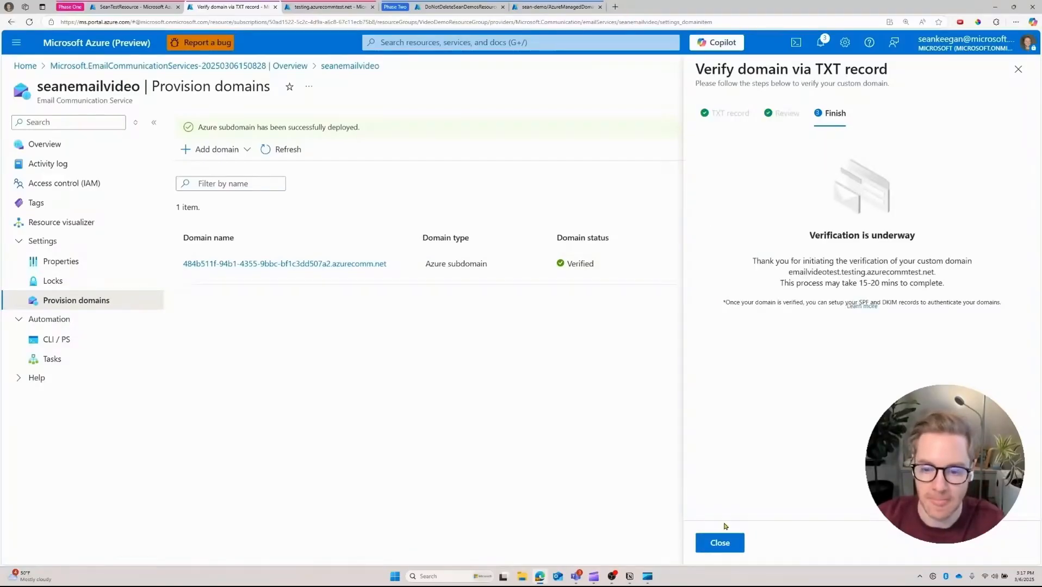
{"action": "left_click", "coordinate": [719, 544]}
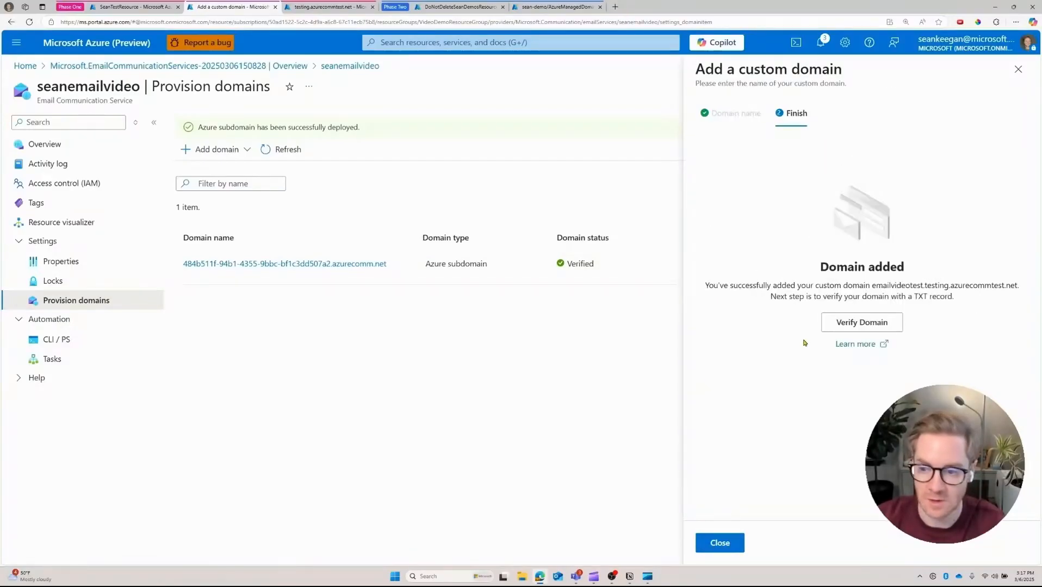
{"action": "left_click", "coordinate": [719, 543]}
{"action": "left_click", "coordinate": [286, 151]}
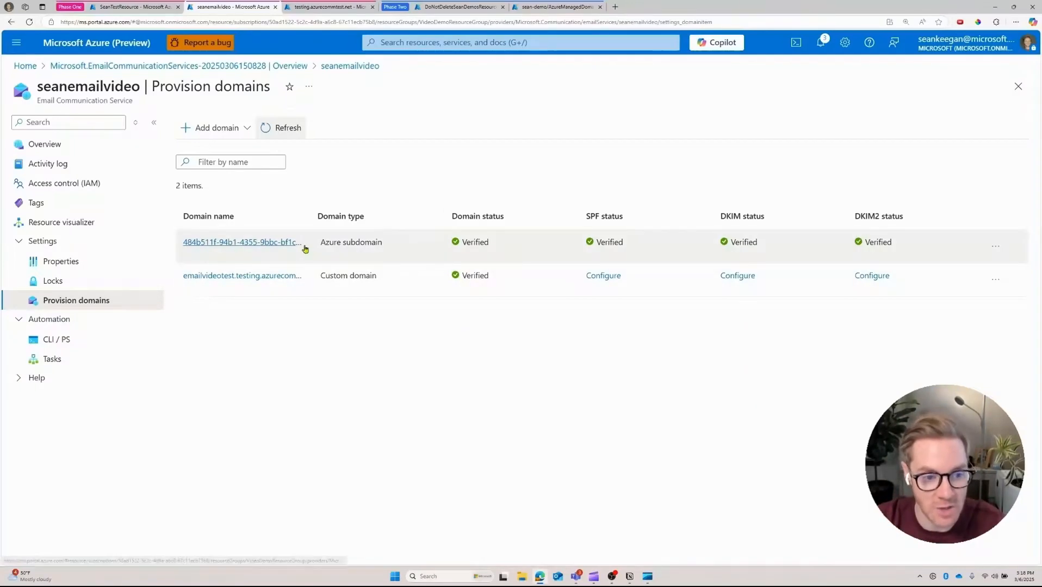
{"action": "left_click_drag", "start_coordinate": [307, 220], "coordinate": [418, 205]}
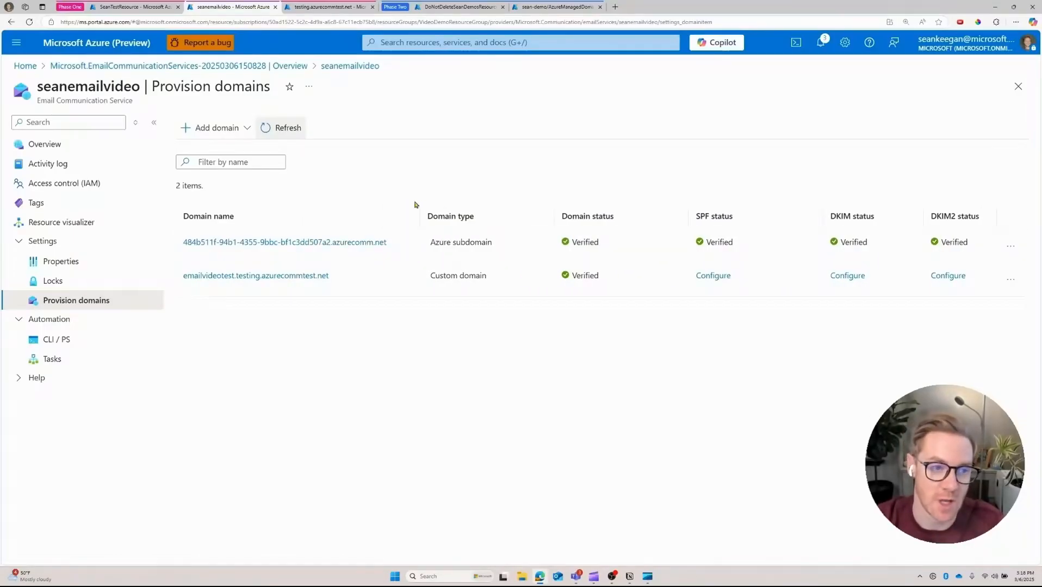
Step: Open SeanTestResource's email Domains page and begin connecting a domain
{"action": "left_click", "coordinate": [159, 11]}
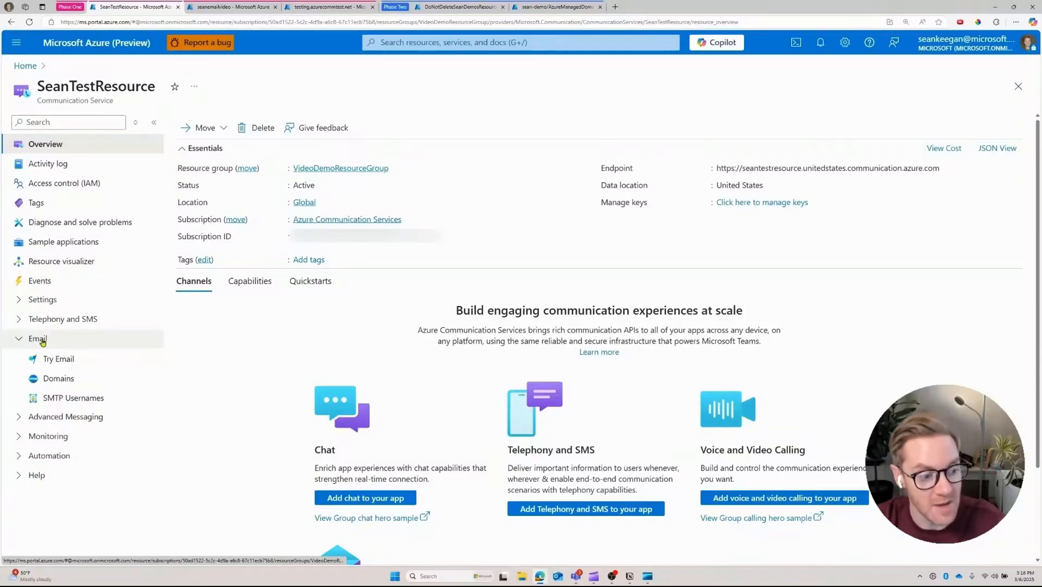
{"action": "left_click", "coordinate": [61, 379]}
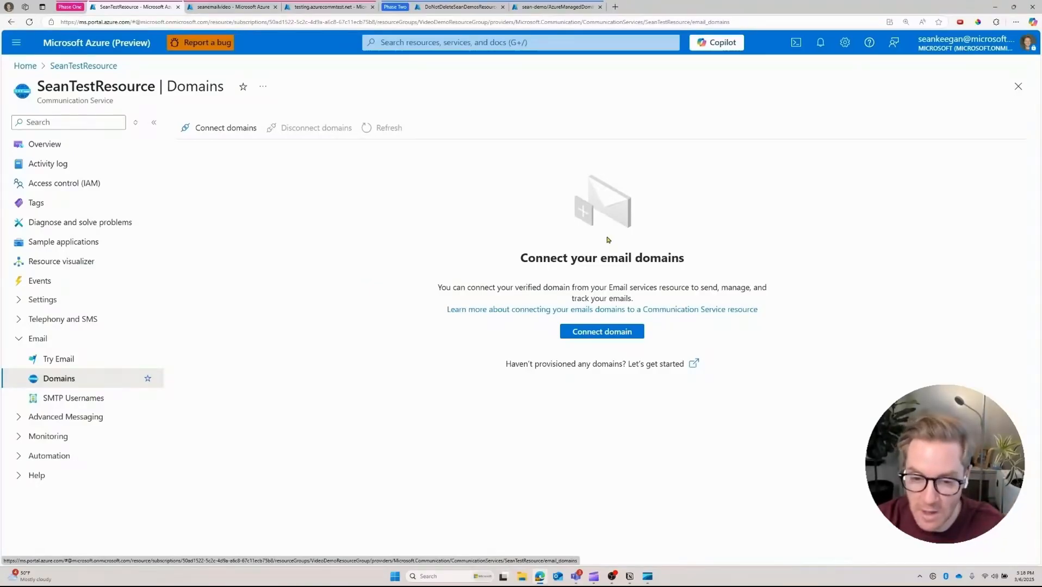
{"action": "left_click", "coordinate": [604, 334]}
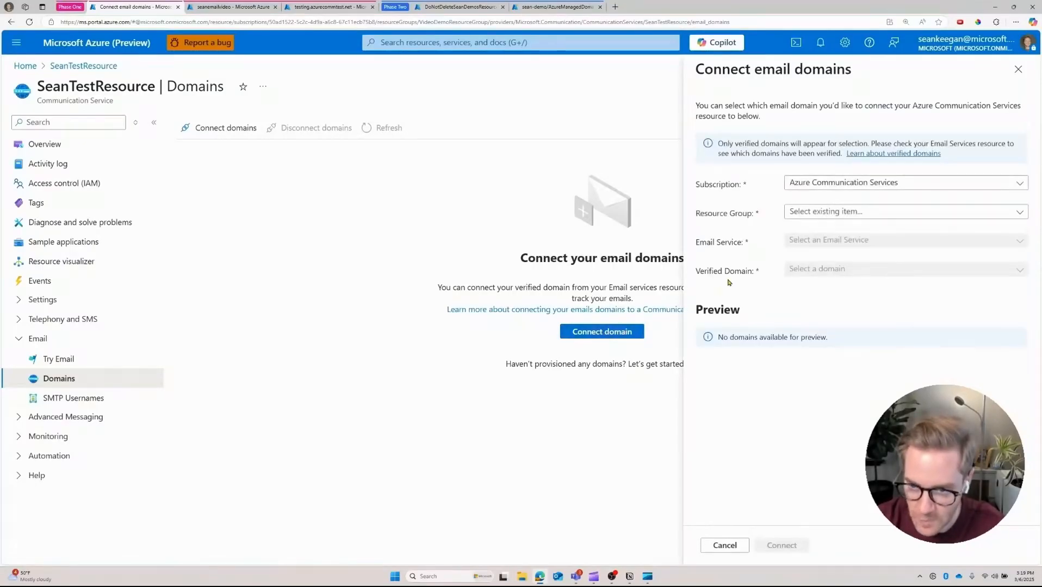
Step: Connect seanemailvideo's verified azurecomm.net domain from VideoDemoResourceGroup
{"action": "left_click", "coordinate": [911, 213]}
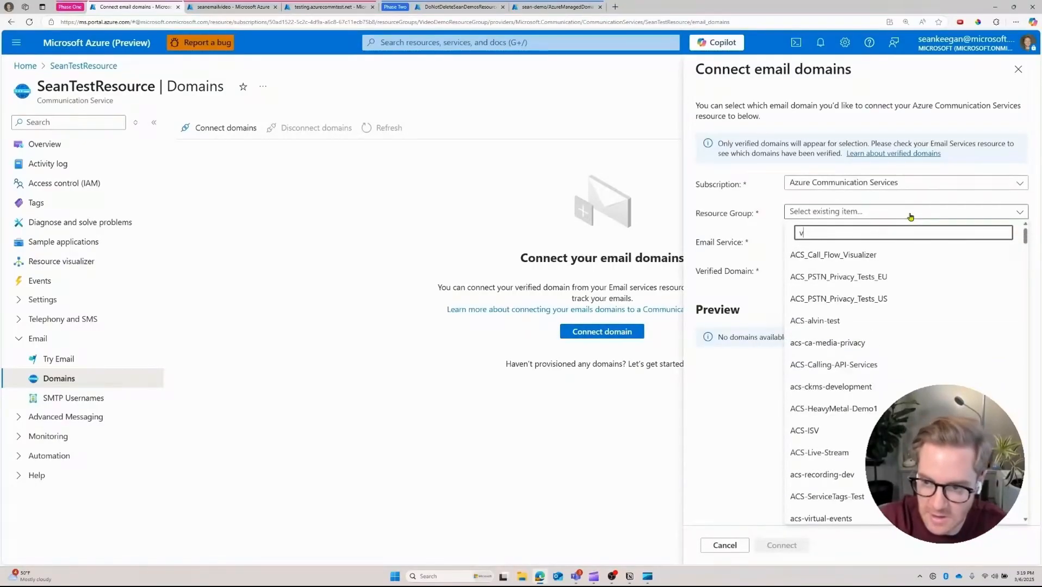
{"action": "type", "text": "video"}
{"action": "left_click", "coordinate": [865, 255]}
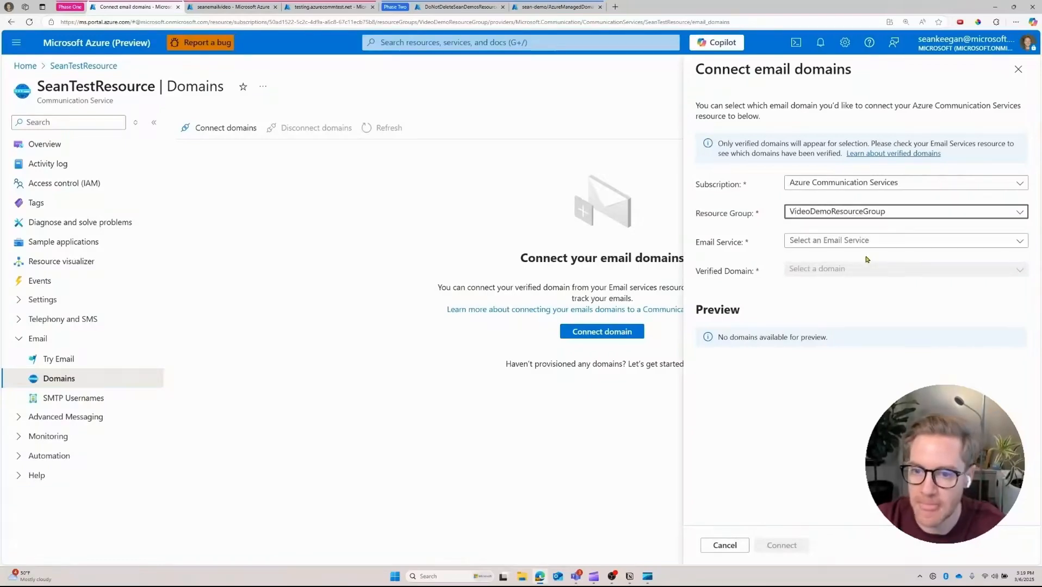
{"action": "left_click", "coordinate": [897, 242]}
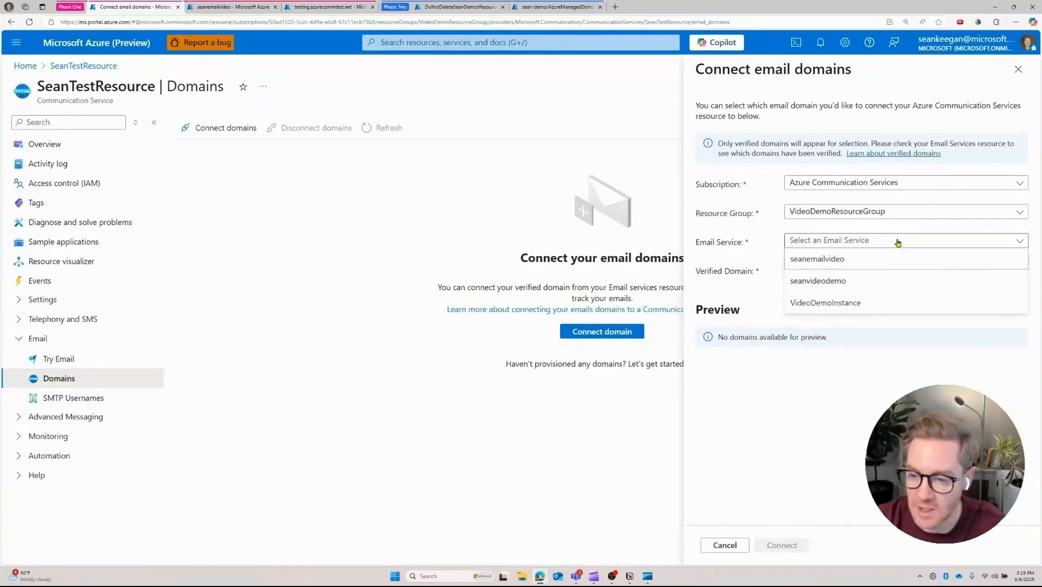
{"action": "left_click", "coordinate": [868, 266]}
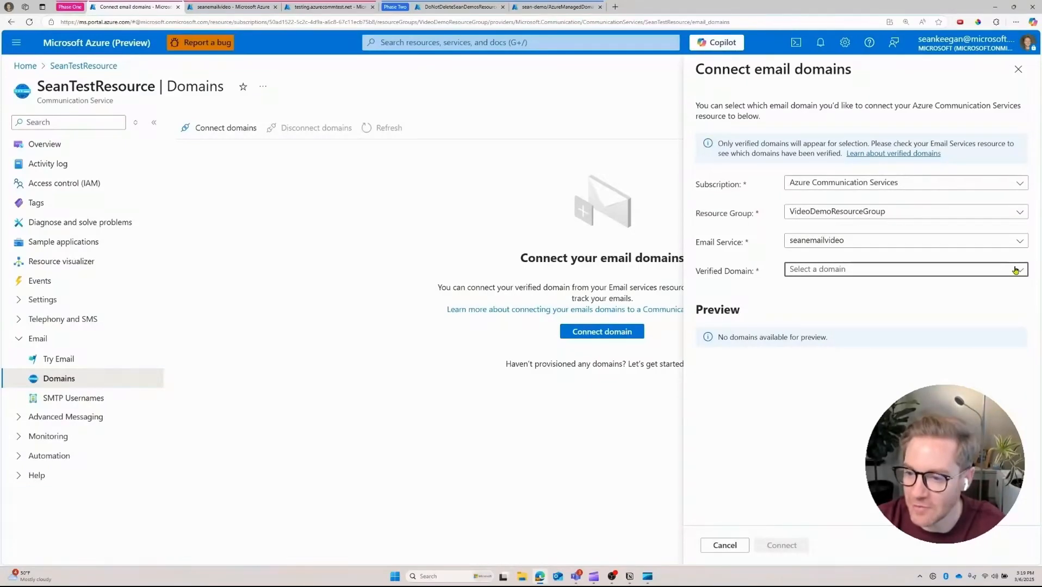
{"action": "left_click", "coordinate": [1013, 271]}
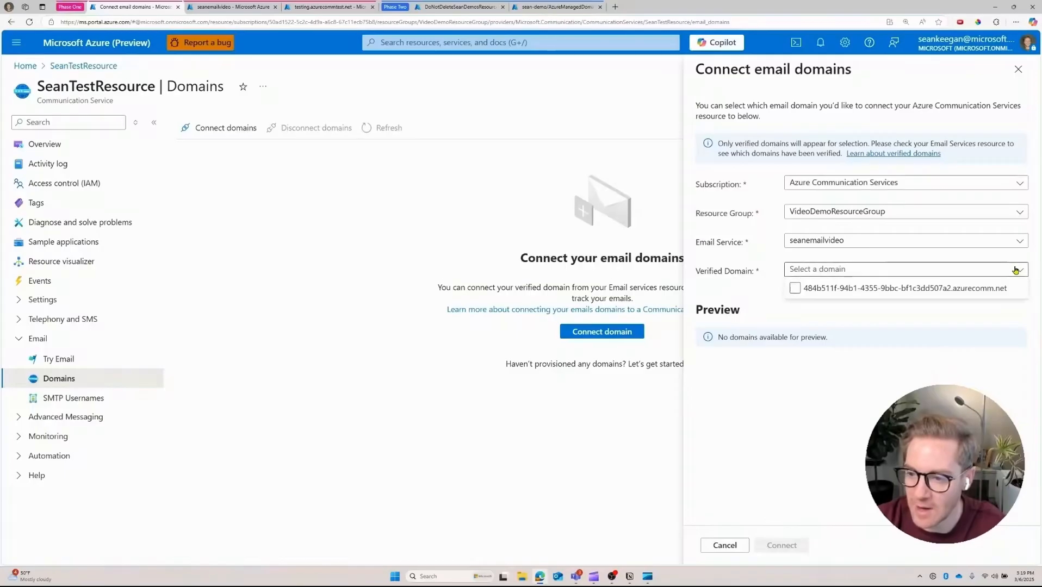
{"action": "left_click", "coordinate": [795, 289]}
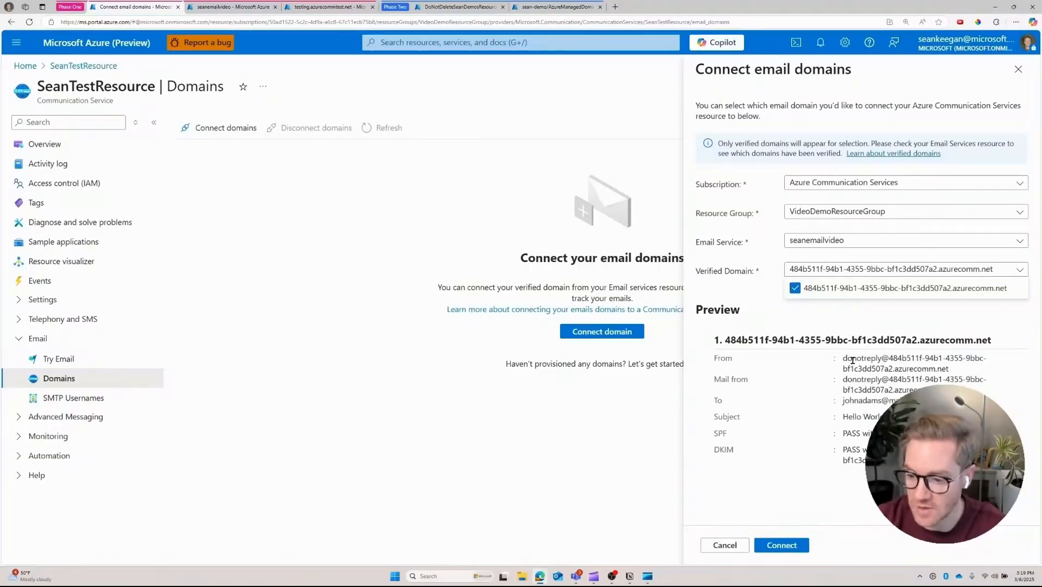
{"action": "left_click", "coordinate": [773, 547]}
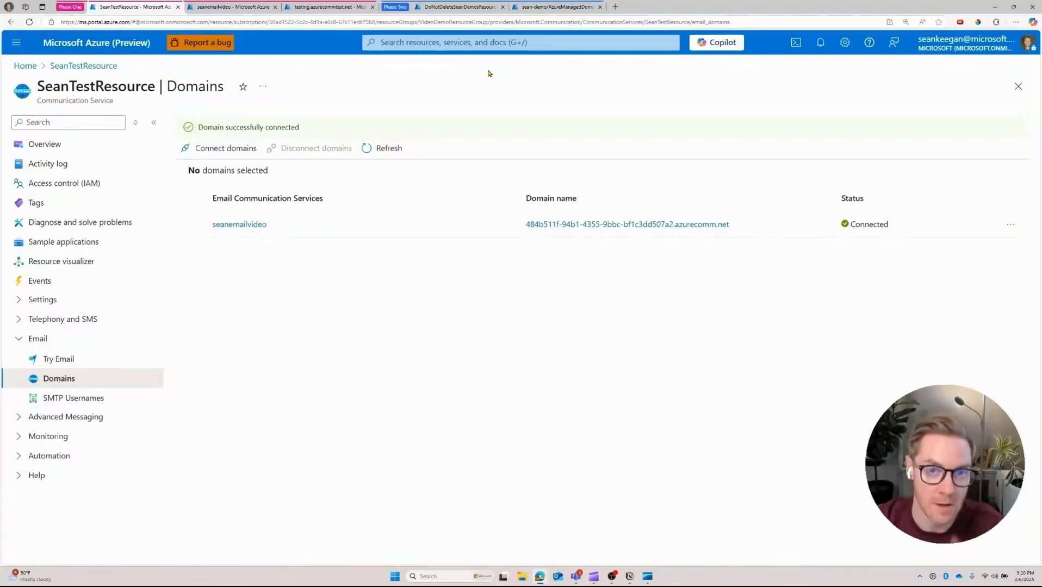
Step: Open the aasean.testing.azurecommtest.net domain overview in DoNotDeleteSeanDemosResource
{"action": "left_click", "coordinate": [481, 8]}
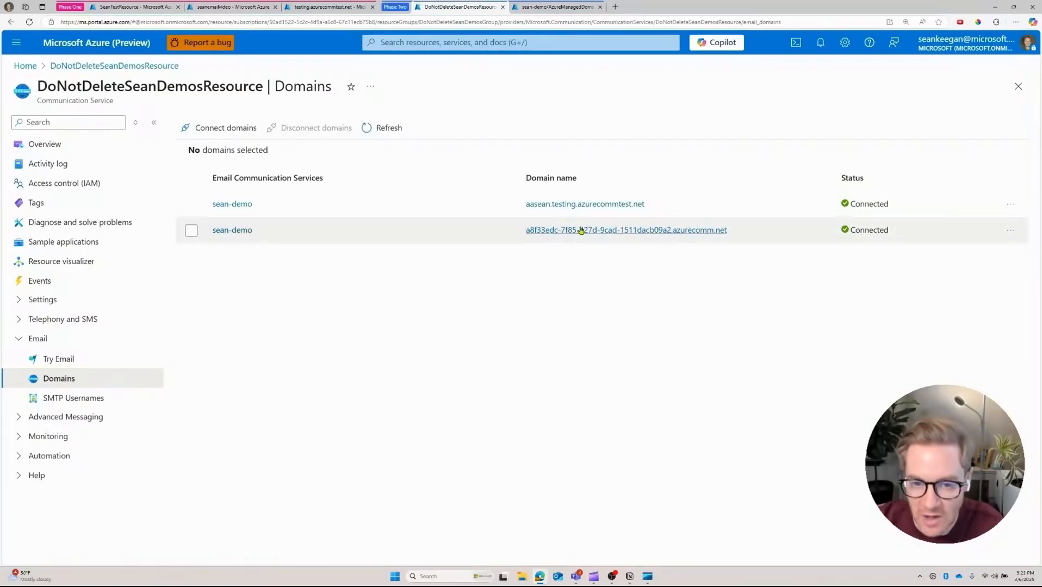
{"action": "left_click", "coordinate": [568, 207]}
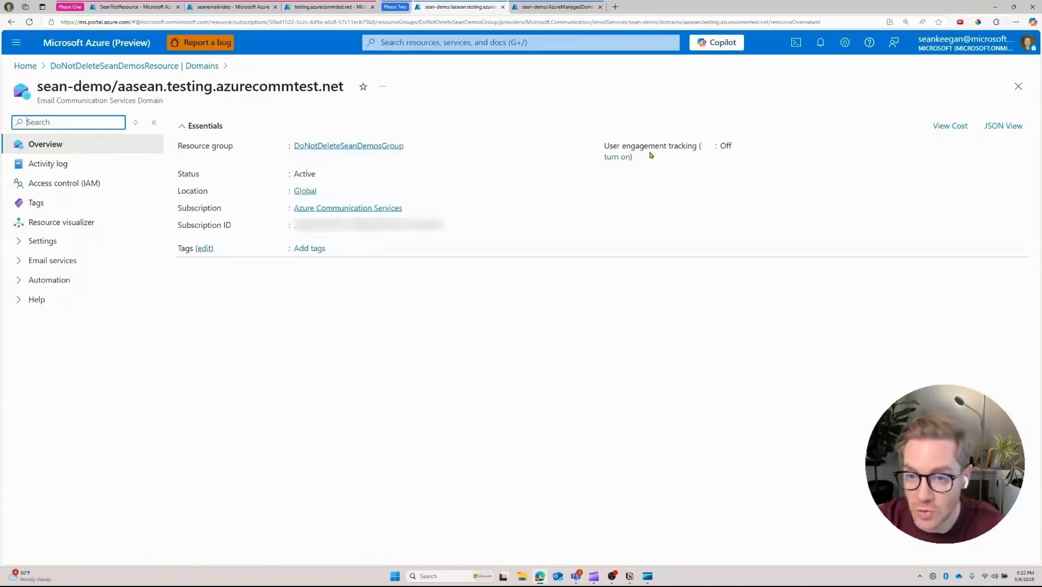
Step: Turn on user engagement tracking for aasean.testing.azurecommtest.net and expand Email services
{"action": "left_click", "coordinate": [623, 162]}
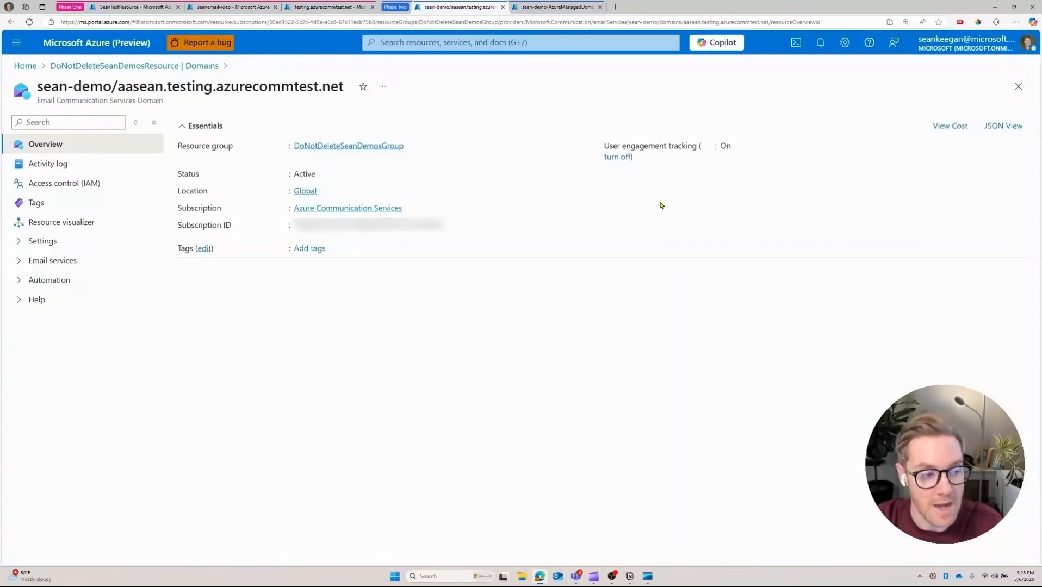
{"action": "left_click", "coordinate": [24, 262]}
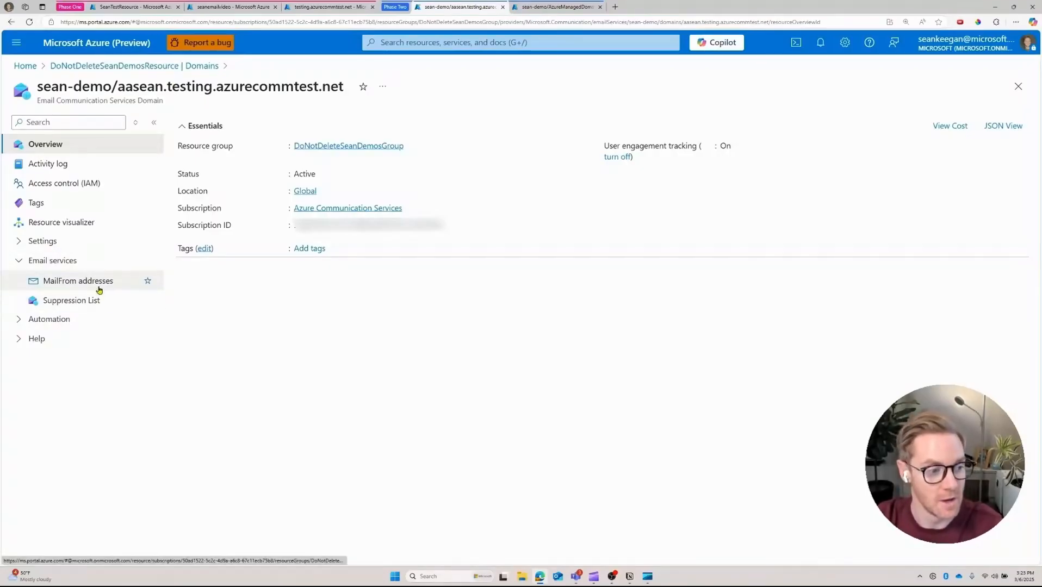
Step: Add and save a MailFrom address with the sender's display name and username
{"action": "left_click", "coordinate": [99, 282]}
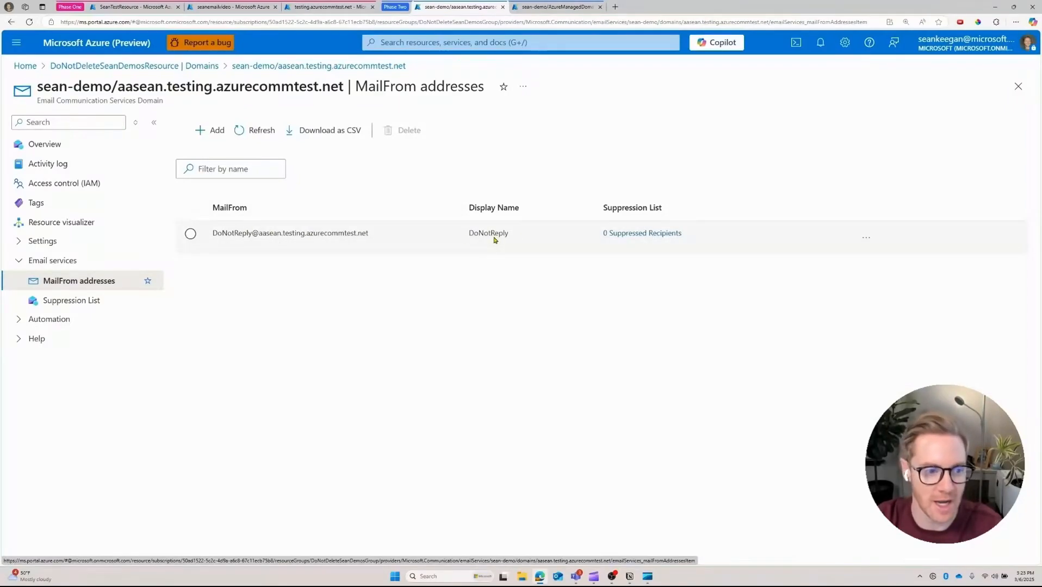
{"action": "left_click", "coordinate": [205, 137]}
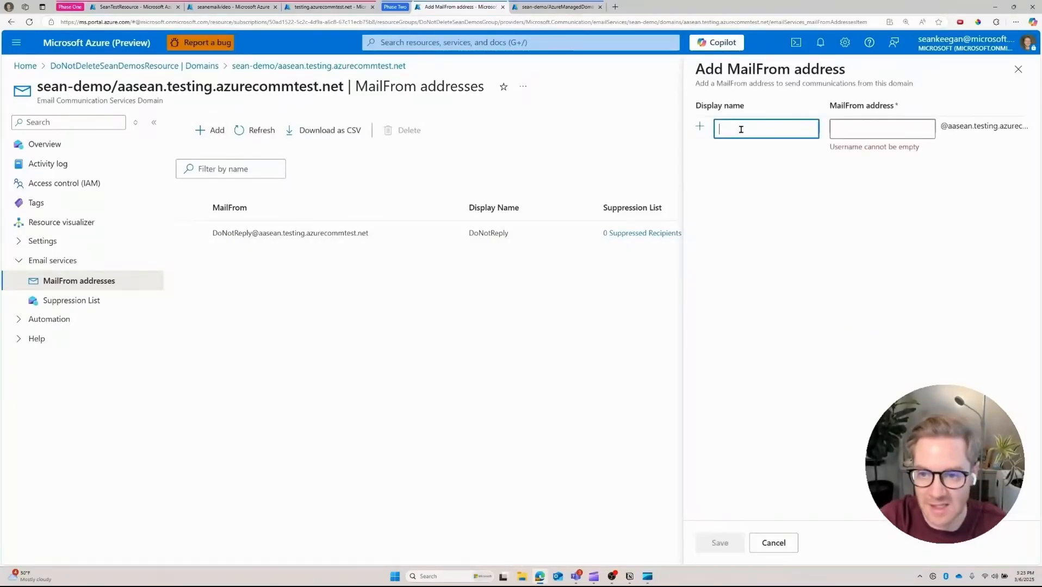
{"action": "key", "text": "Tab"}
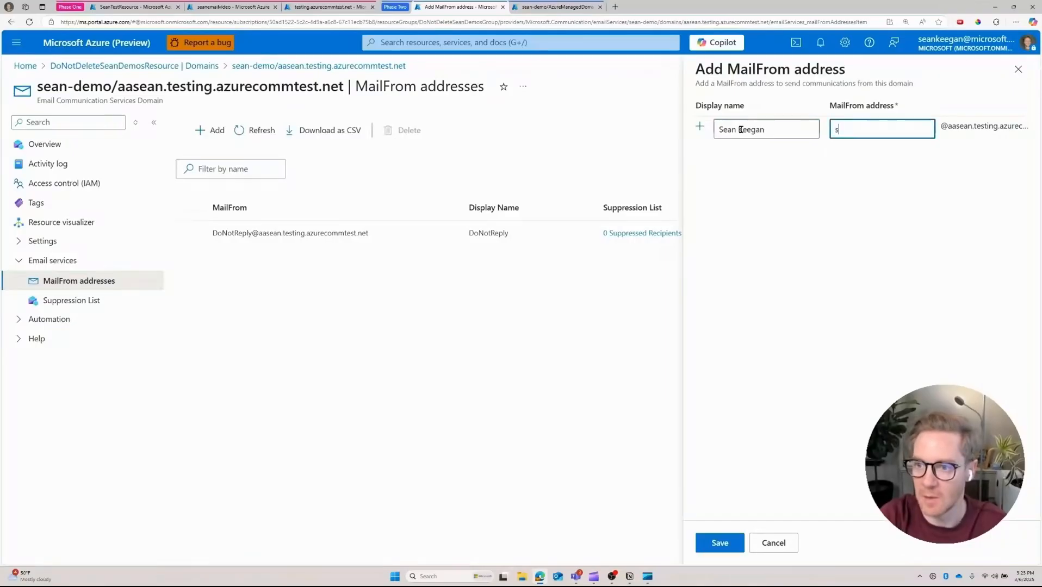
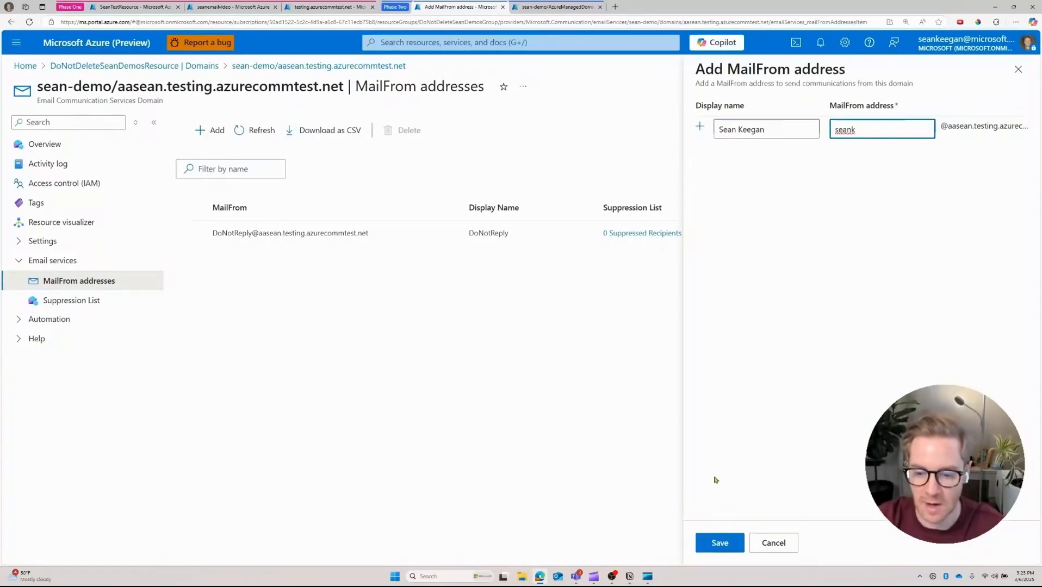
{"action": "left_click", "coordinate": [728, 543]}
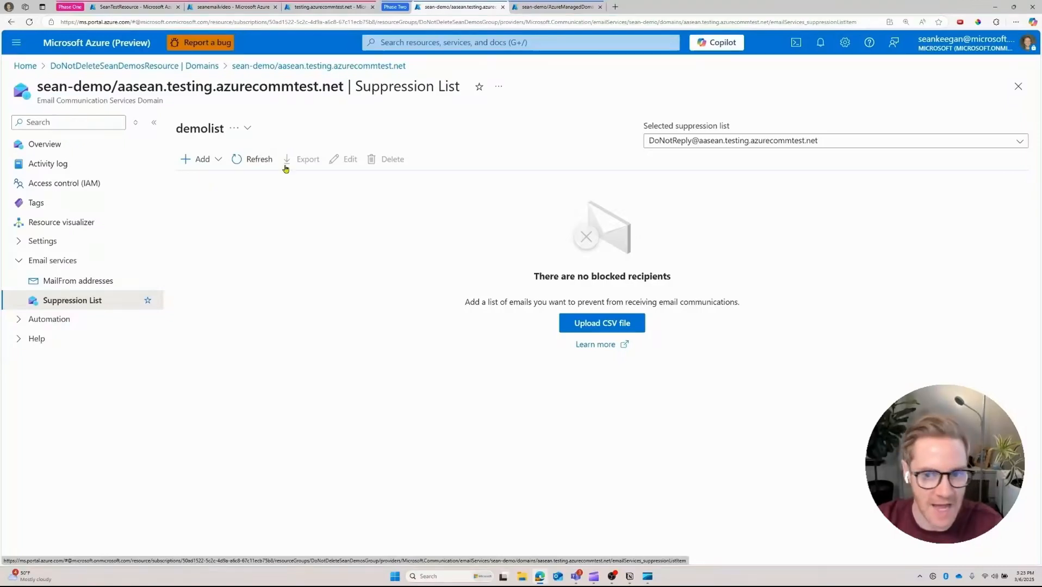
Step: Create a suppression list named 'blocked' for the custom sender
{"action": "left_click", "coordinate": [707, 147]}
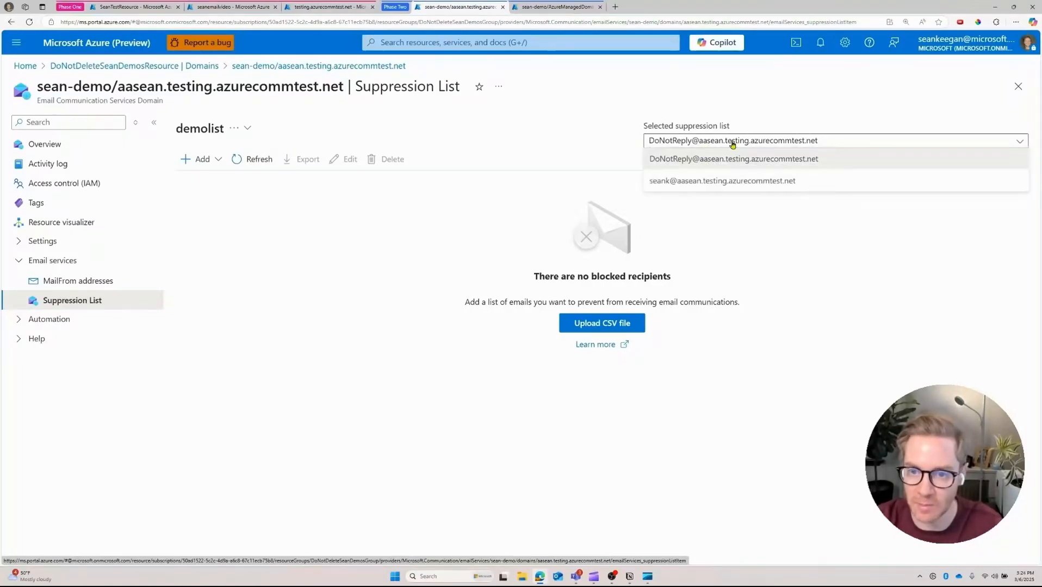
{"action": "left_click", "coordinate": [725, 187]}
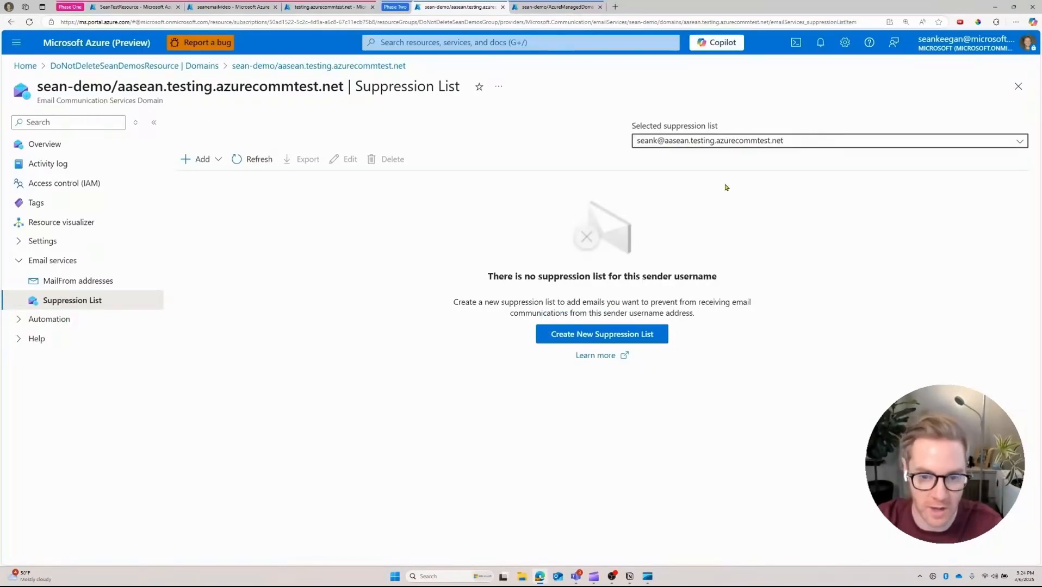
{"action": "left_click", "coordinate": [194, 163]}
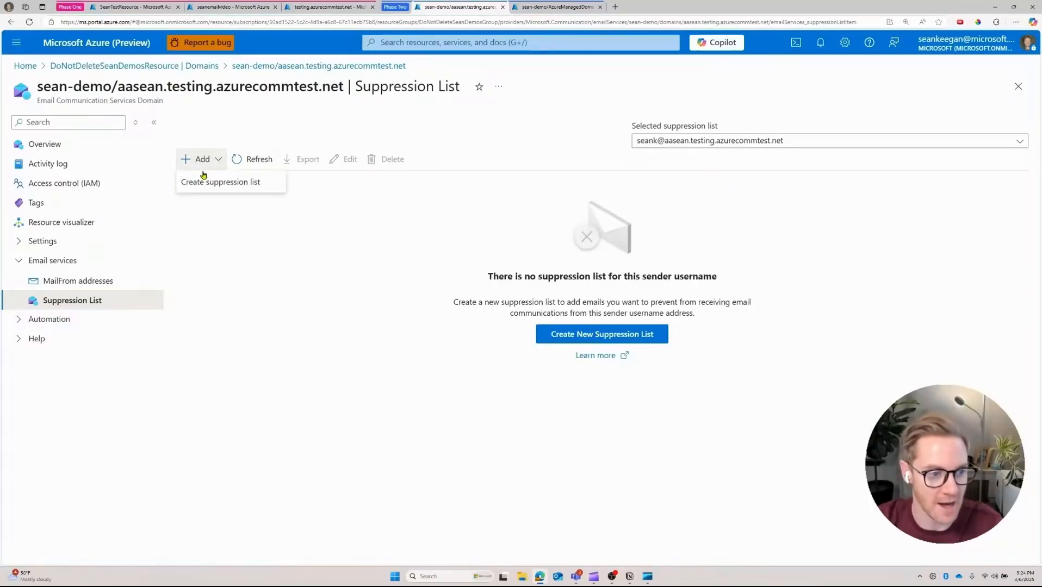
{"action": "left_click", "coordinate": [212, 183]}
{"action": "left_click", "coordinate": [776, 166]}
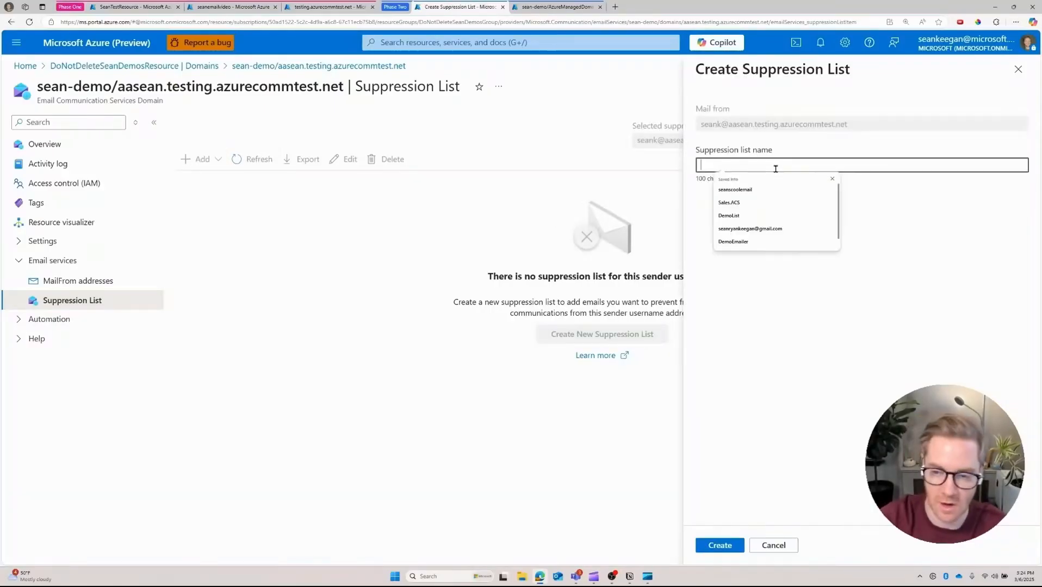
{"action": "type", "text": "blocked"}
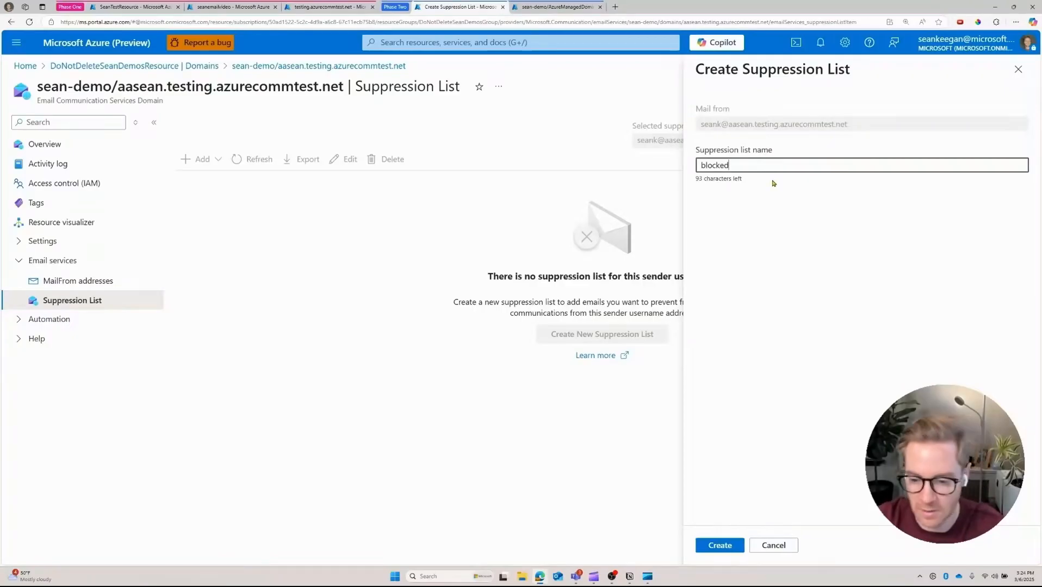
{"action": "left_click", "coordinate": [716, 544]}
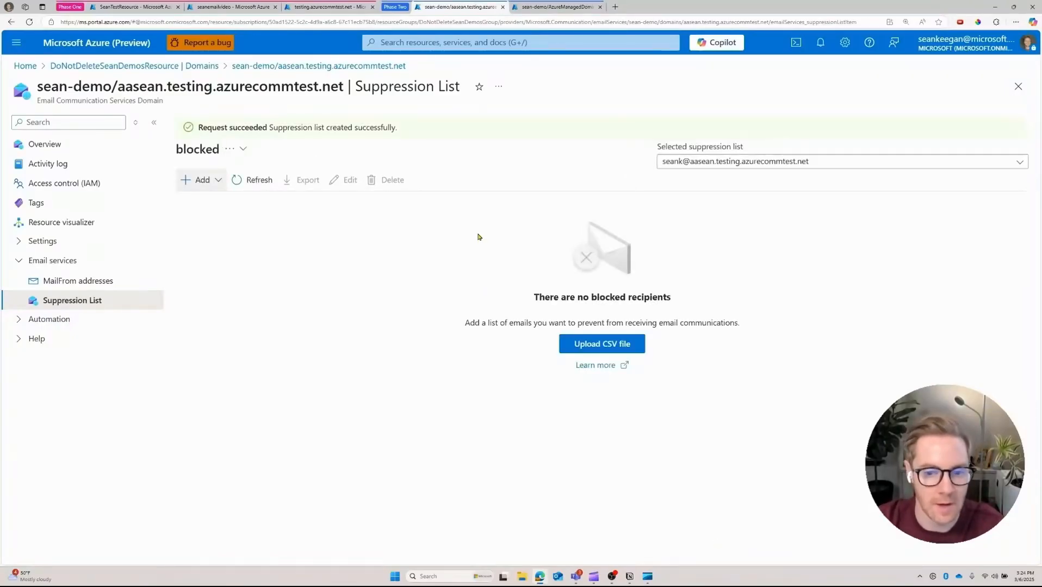
Step: Add a test recipient e-mail address to the 'blocked' suppression list
{"action": "left_click", "coordinate": [202, 187]}
{"action": "left_click", "coordinate": [226, 205]}
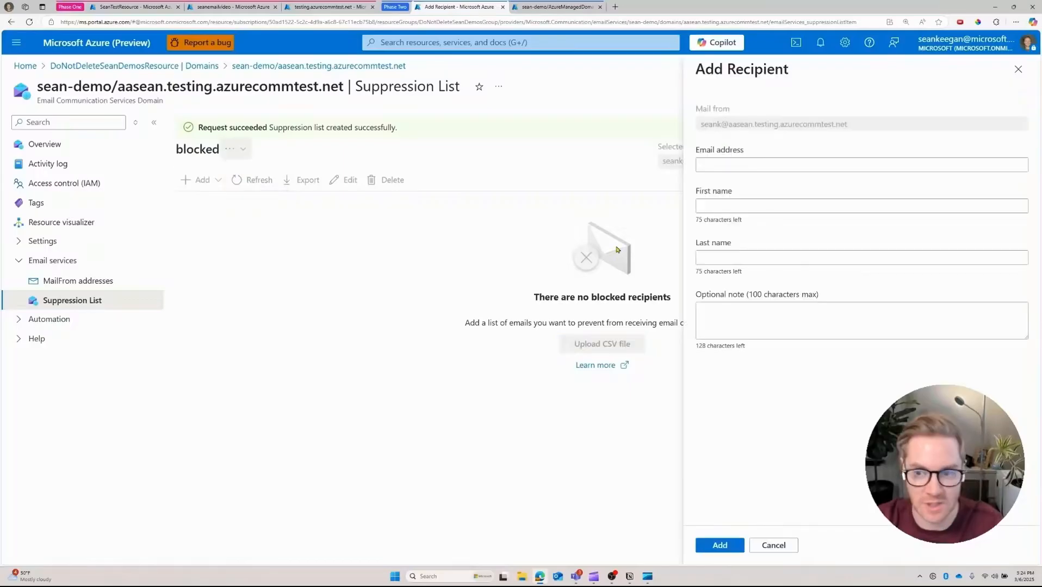
{"action": "left_click", "coordinate": [747, 164]}
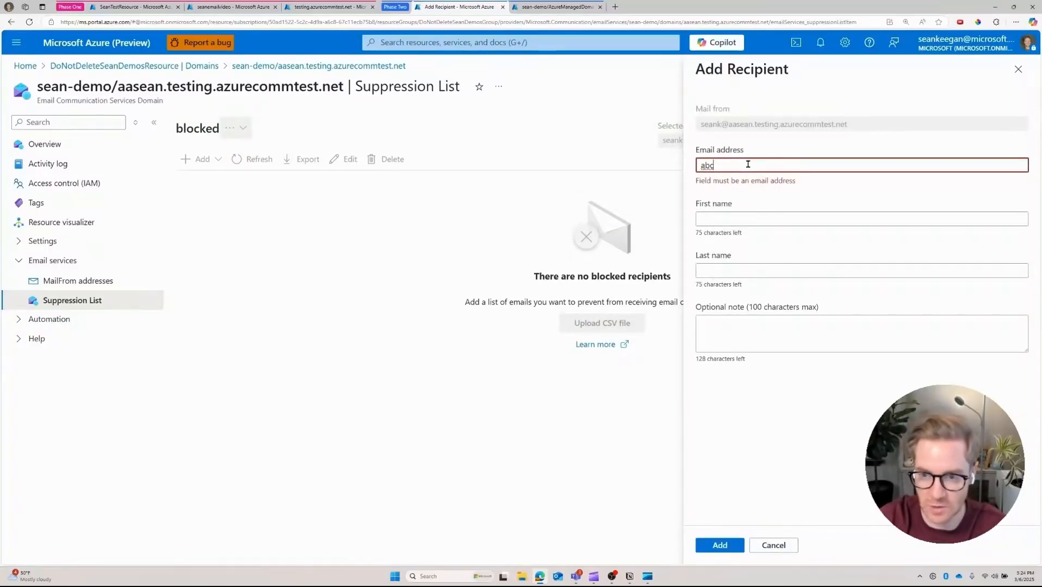
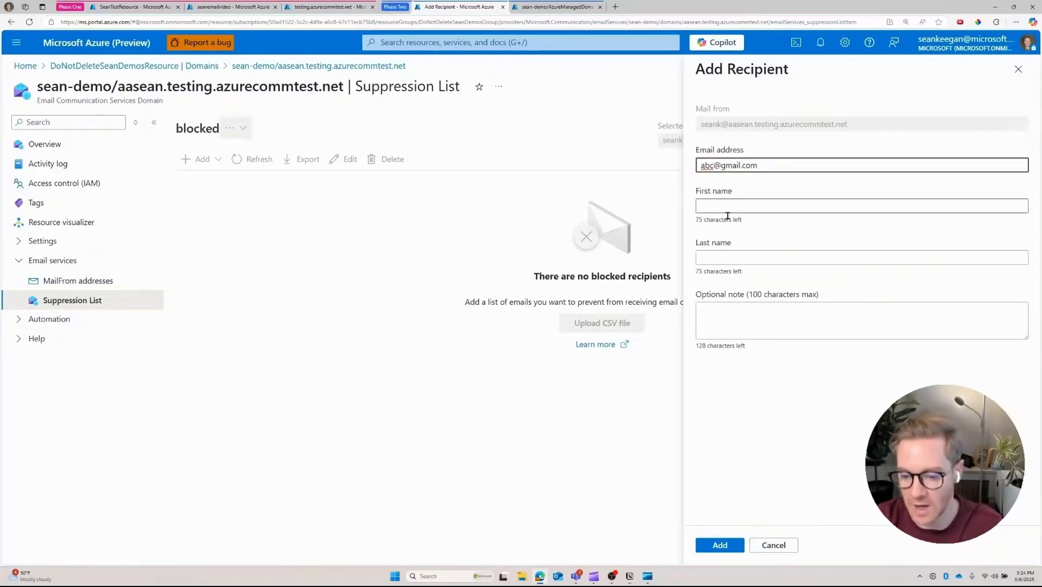
{"action": "left_click", "coordinate": [724, 546]}
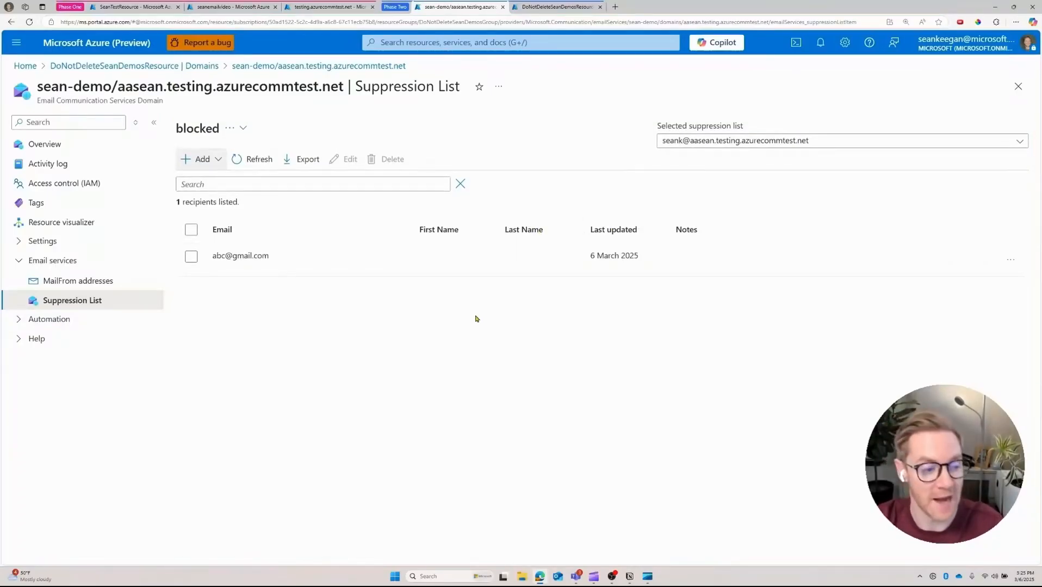
{"action": "left_click", "coordinate": [549, 8]}
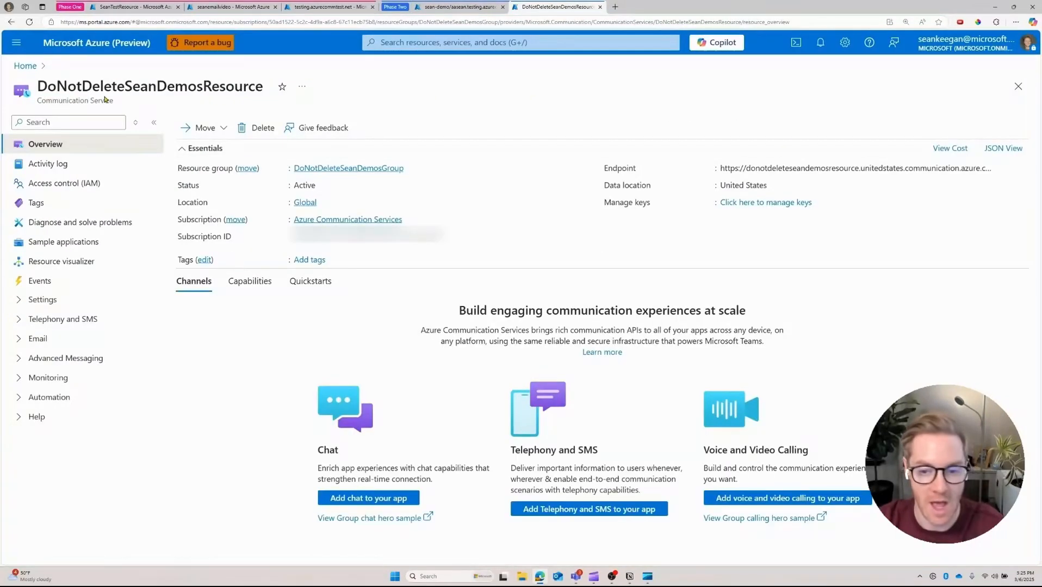
Step: In Try Email, send from aasean.testing.azurecommtest.net as the custom MailFrom username
{"action": "left_click", "coordinate": [63, 338]}
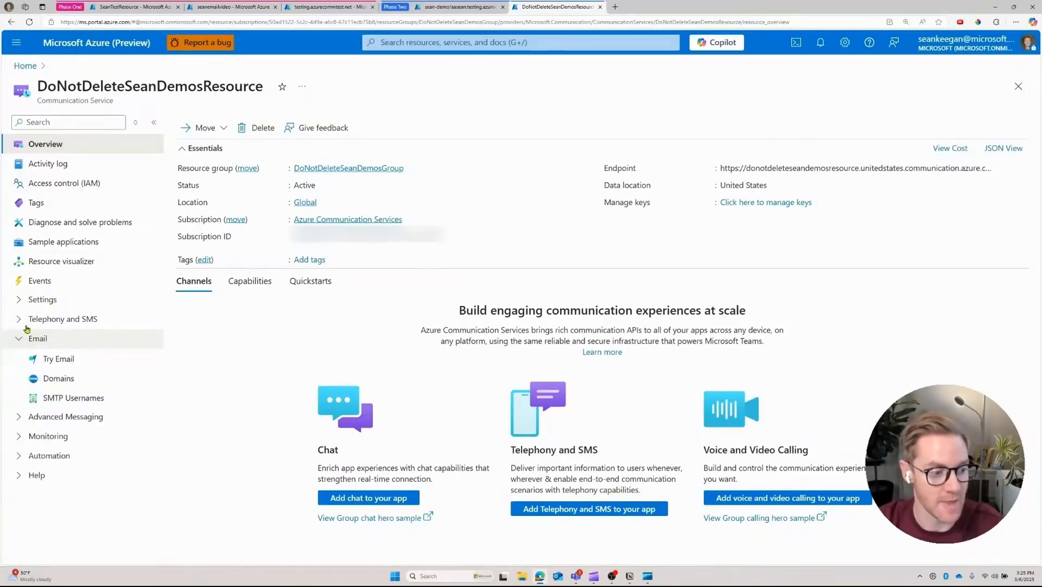
{"action": "left_click", "coordinate": [61, 358]}
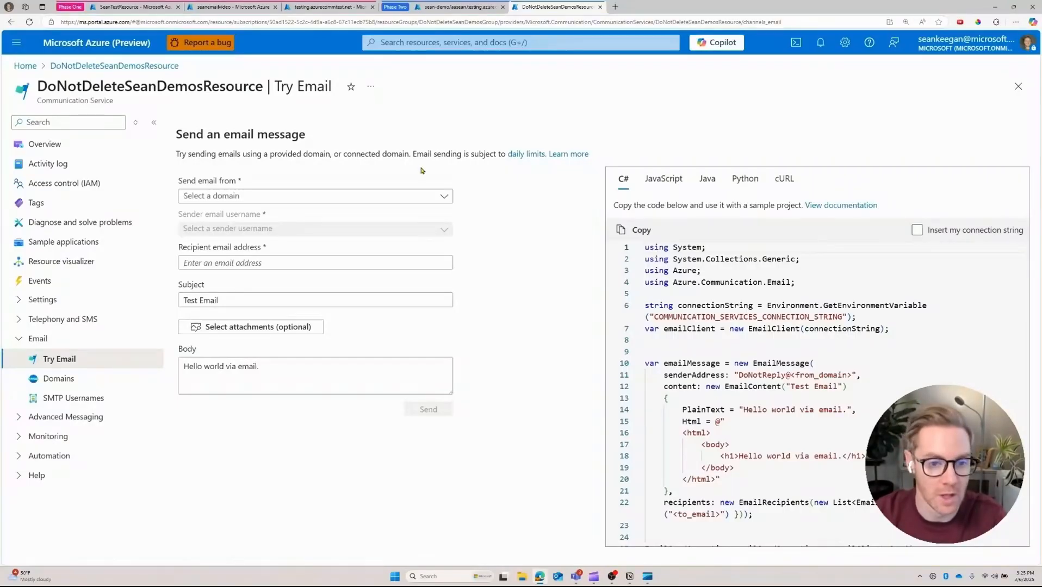
{"action": "left_click", "coordinate": [443, 196]}
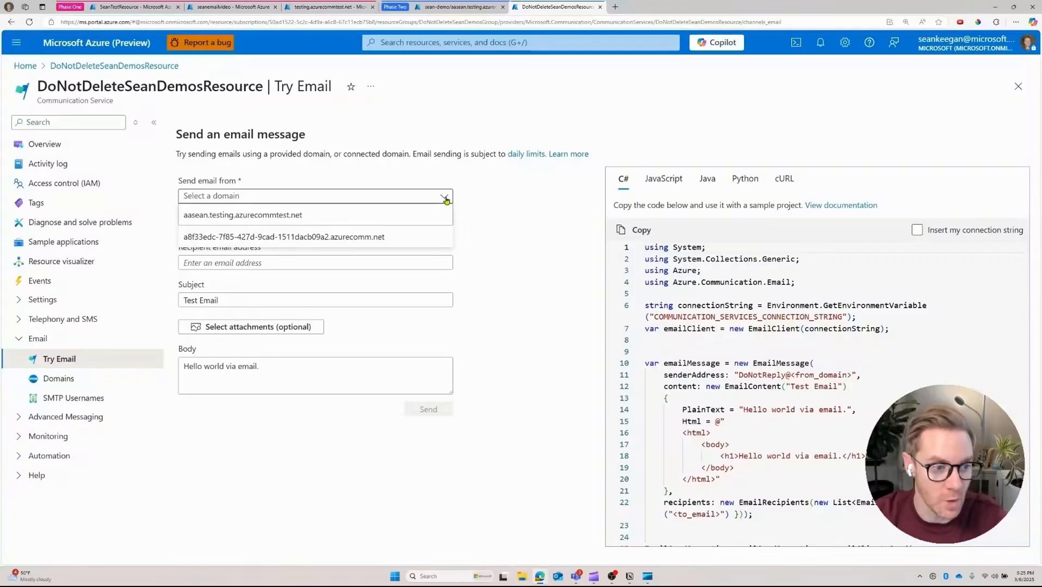
{"action": "left_click", "coordinate": [315, 215]}
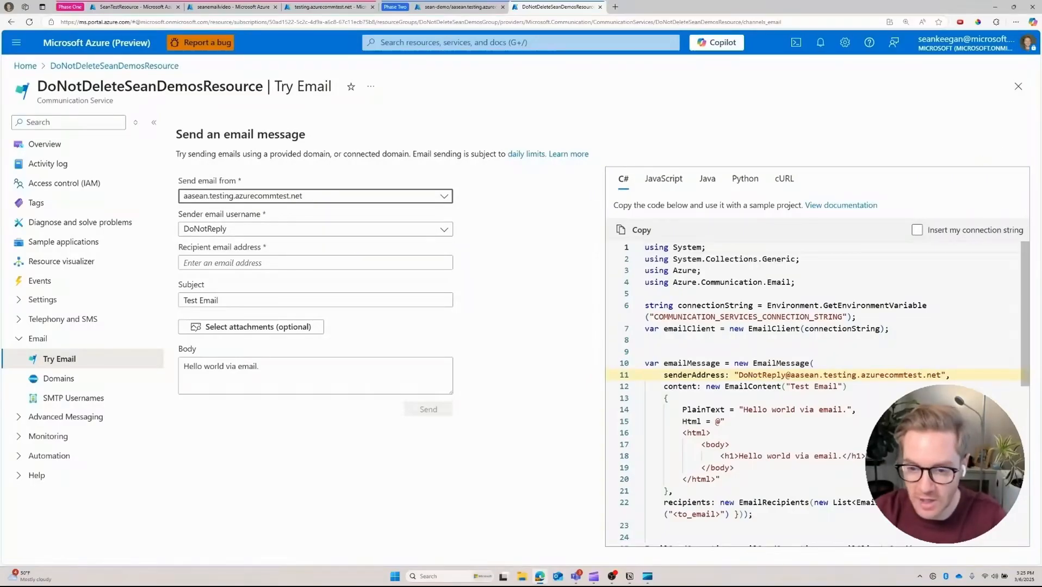
{"action": "left_click", "coordinate": [670, 181]}
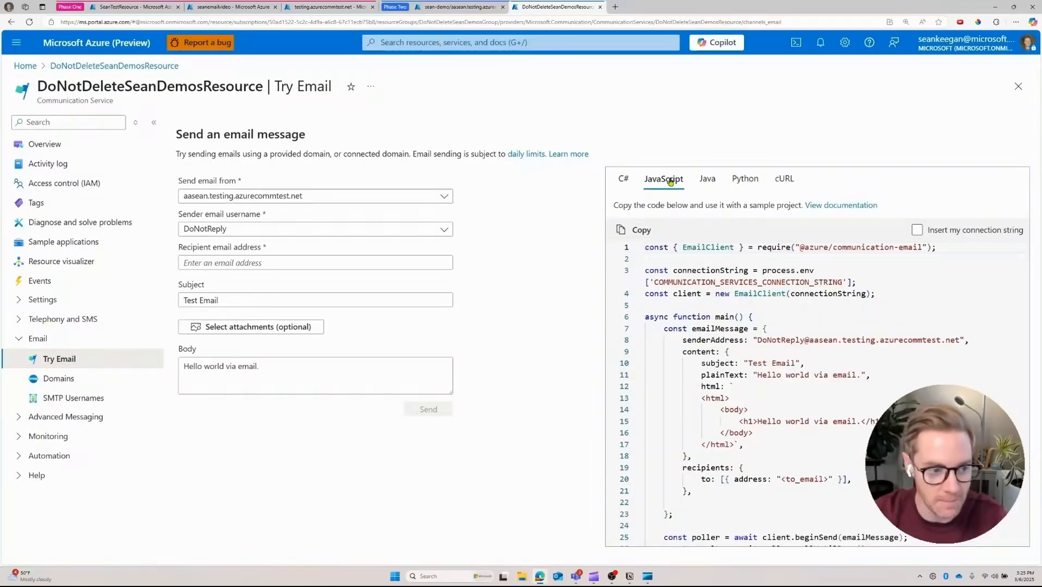
{"action": "left_click", "coordinate": [443, 232]}
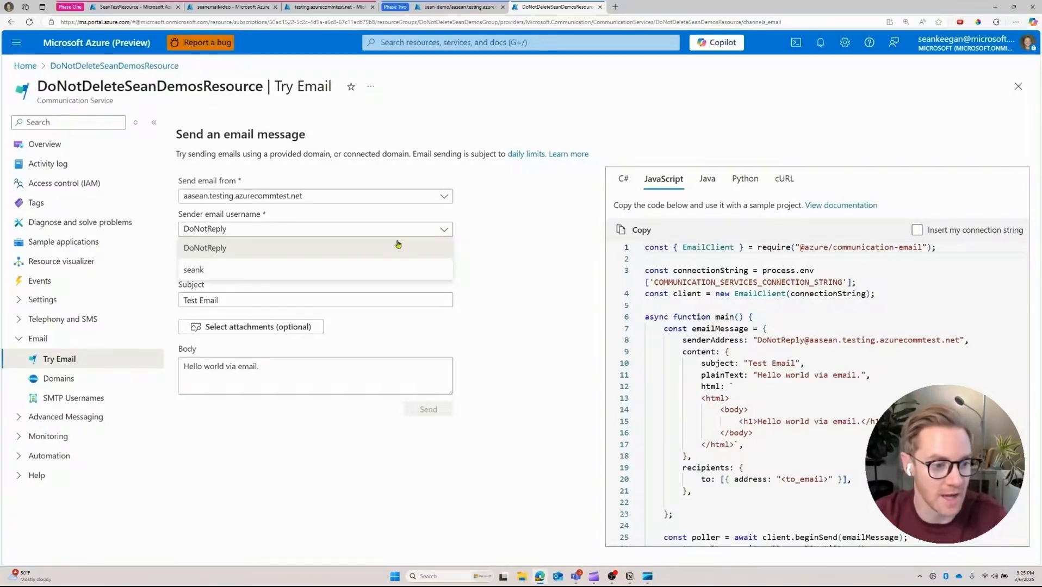
{"action": "left_click", "coordinate": [326, 269]}
Step: Paste the recipient address and change the subject to 'Test Email!!!'
{"action": "left_click", "coordinate": [277, 260]}
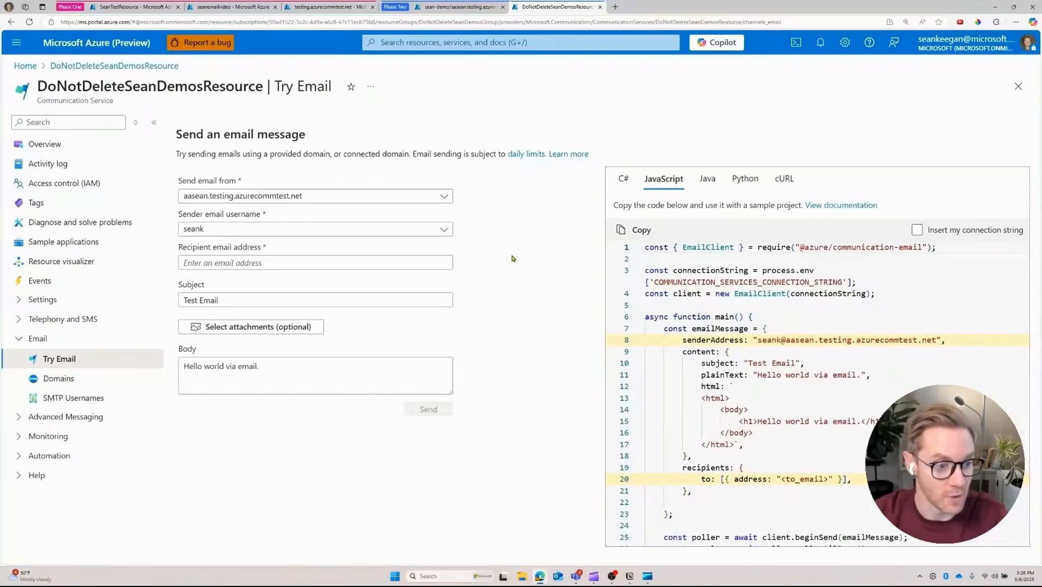
{"action": "left_click", "coordinate": [305, 264]}
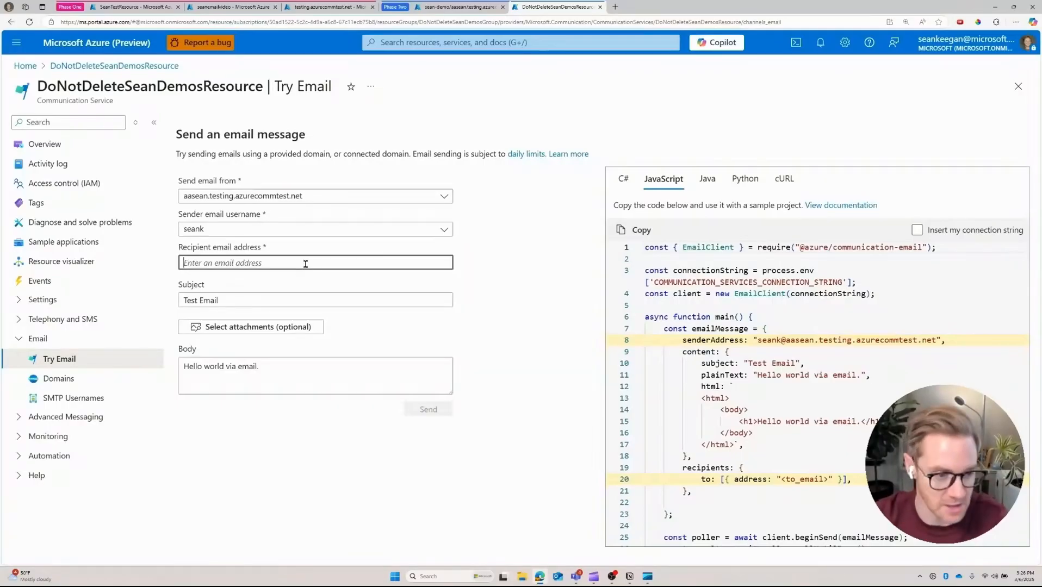
{"action": "key", "text": "ctrl+v"}
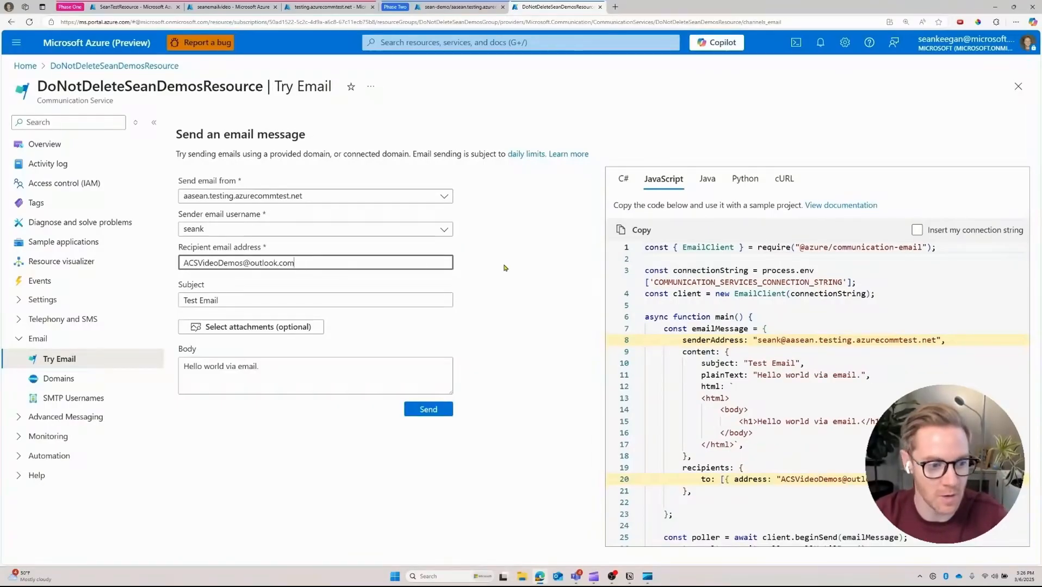
{"action": "key", "text": "Tab"}
{"action": "left_click", "coordinate": [305, 301]}
{"action": "type", "text": "!!!"}
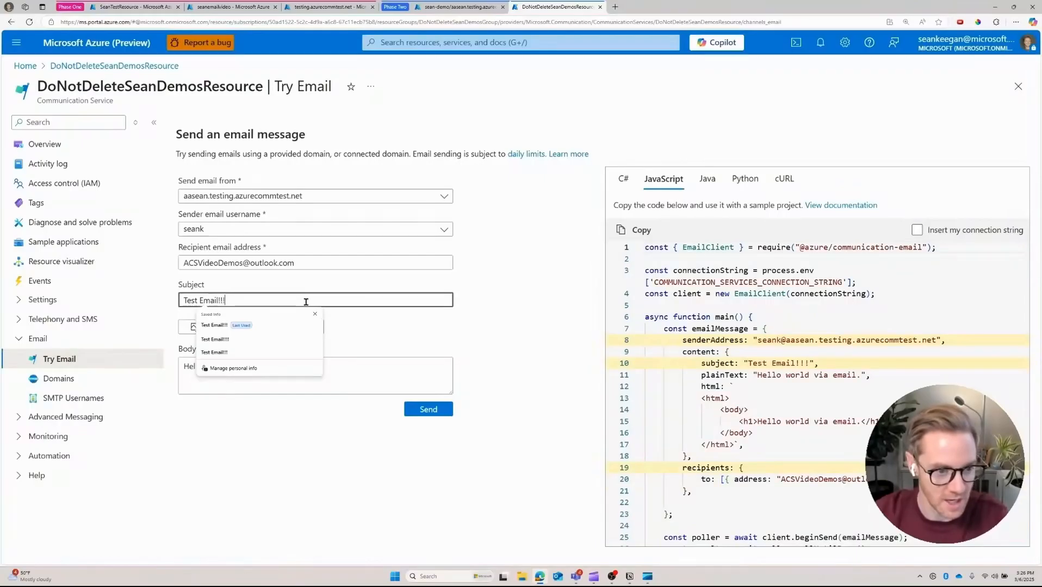
{"action": "left_click", "coordinate": [375, 326]}
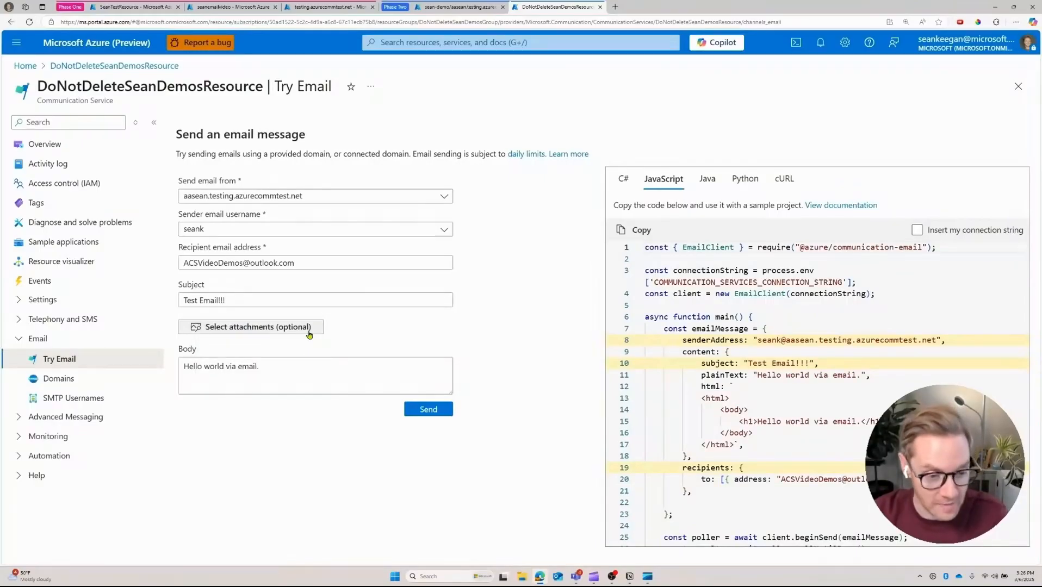
Step: Attach the two kitten sample images, embed them inline, and send the email
{"action": "left_click", "coordinate": [310, 334]}
{"action": "left_click", "coordinate": [335, 383]}
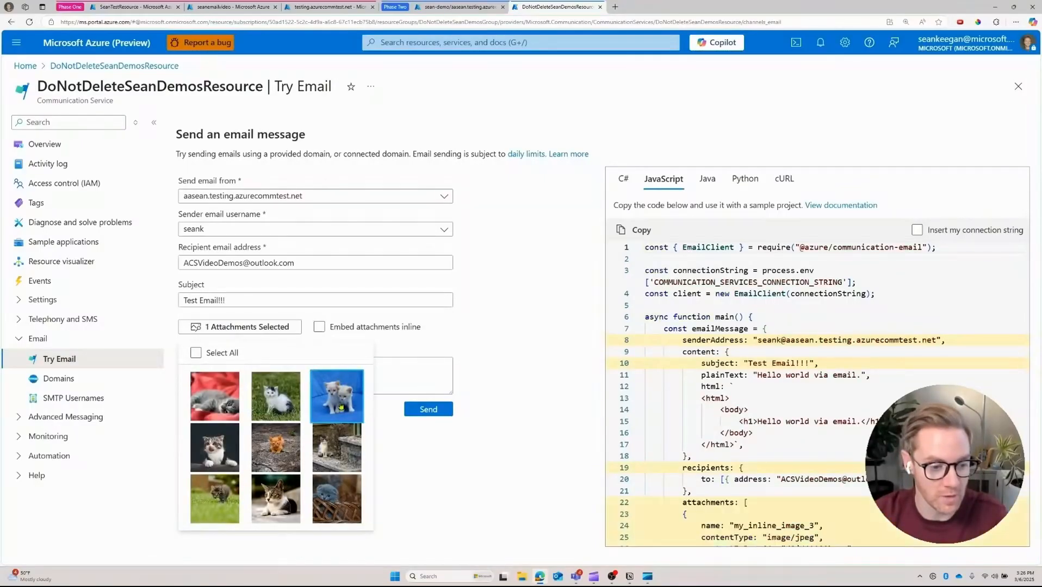
{"action": "left_click", "coordinate": [221, 403]}
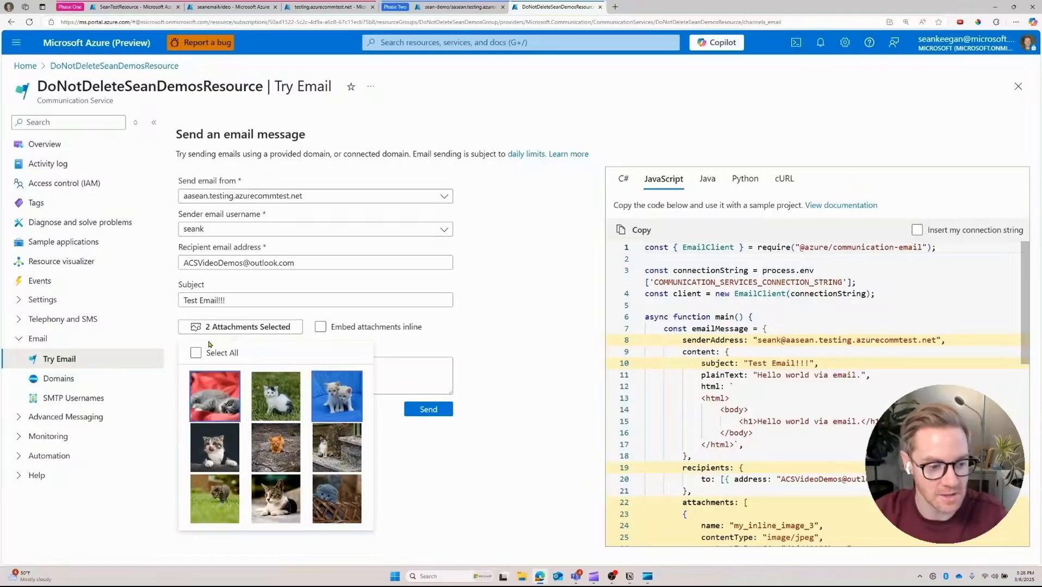
{"action": "left_click", "coordinate": [353, 328]}
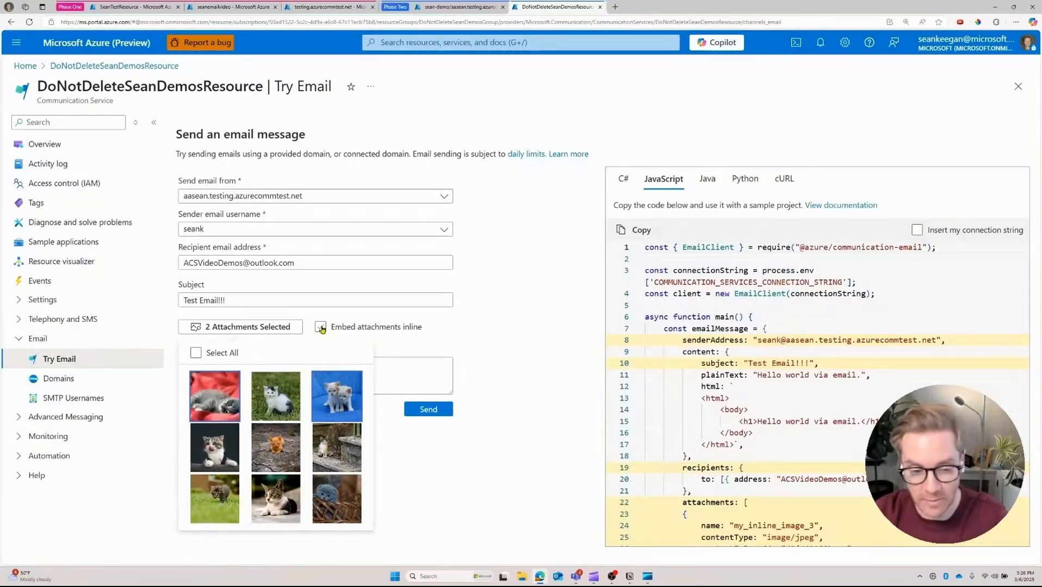
{"action": "left_click", "coordinate": [321, 328]}
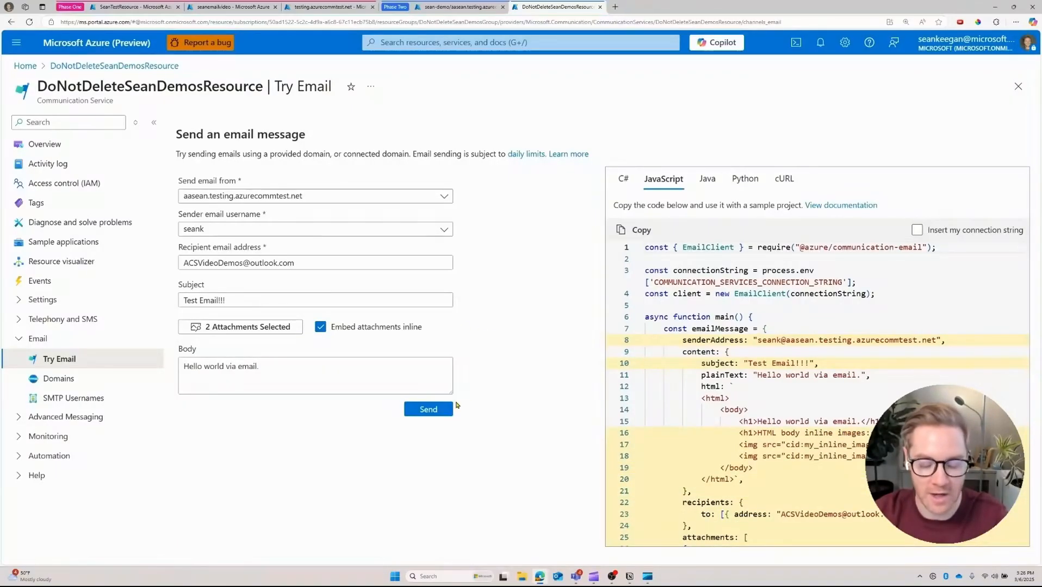
{"action": "left_click", "coordinate": [430, 410]}
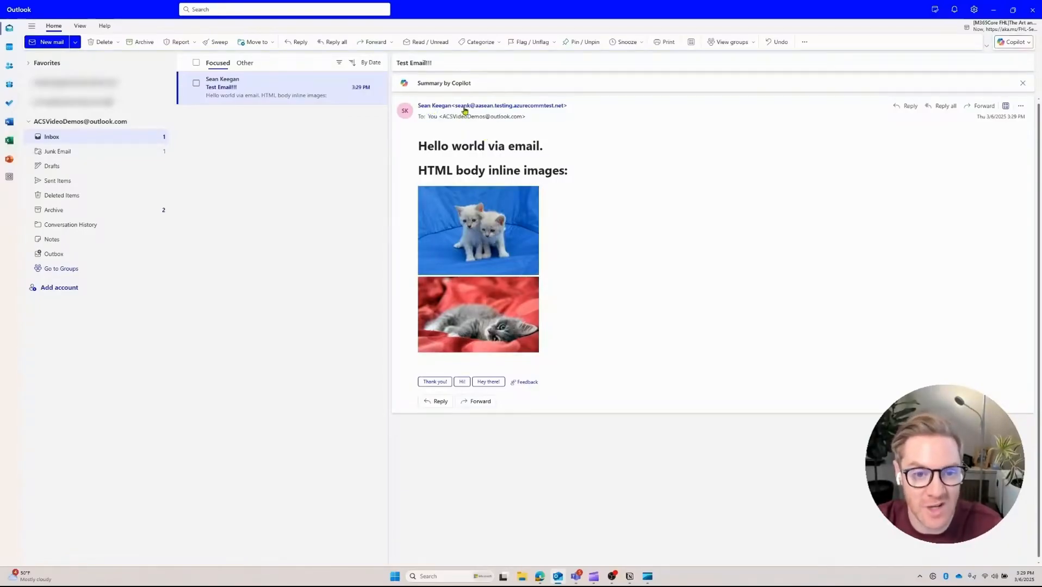
Step: Inspect the 'Hello world via email.' heading and inline kitten images in the received message
{"action": "left_click_drag", "start_coordinate": [421, 145], "coordinate": [578, 167]}
{"action": "left_click", "coordinate": [579, 167]}
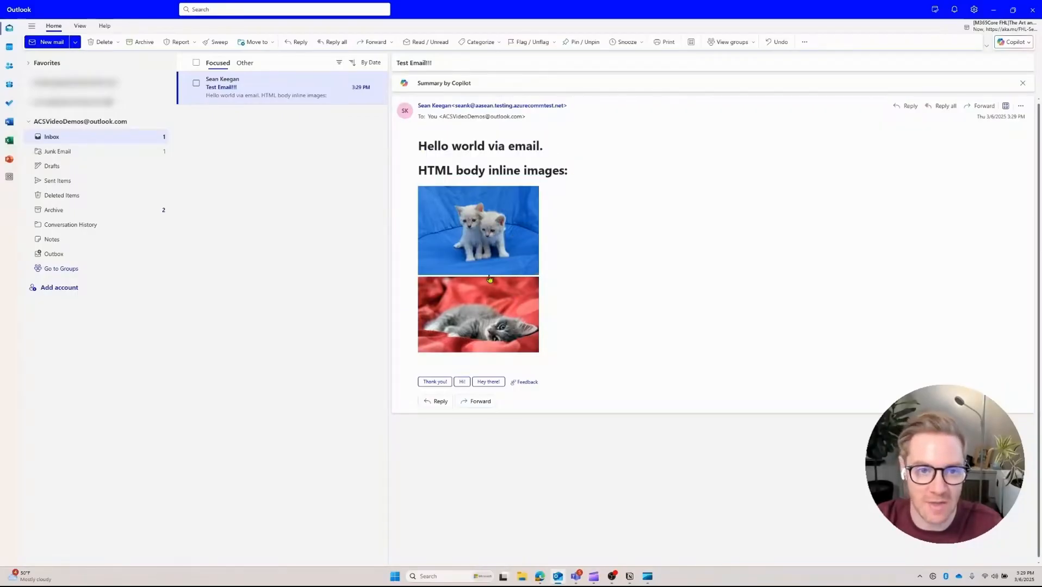